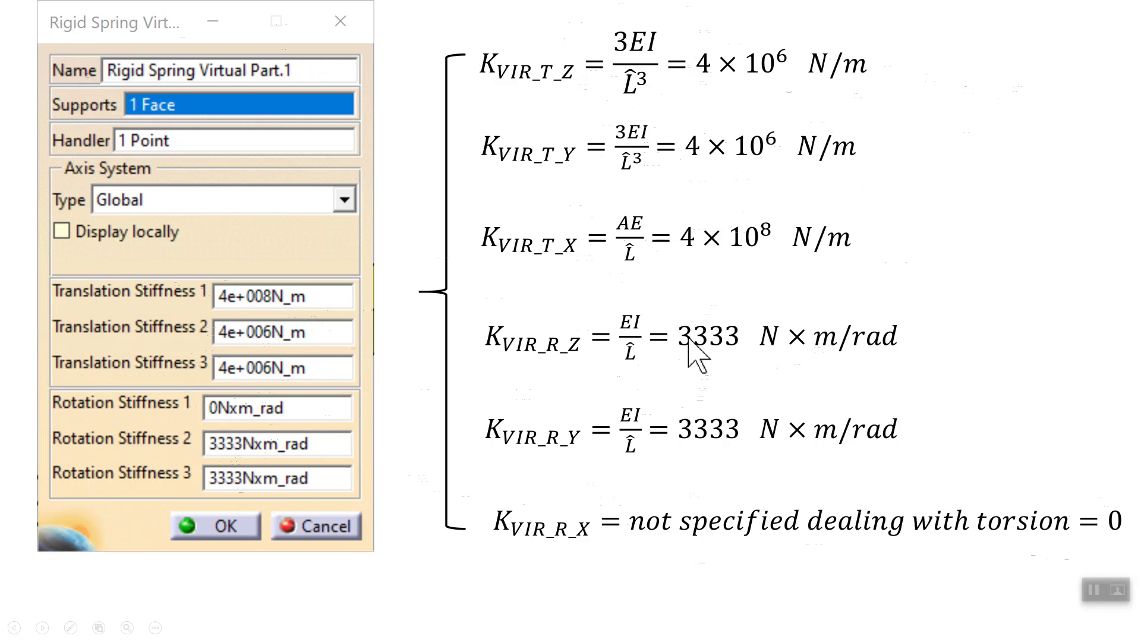
Step: Reveal the warning that L̂ equals 0.5L on the stiffness slide
click(863, 553)
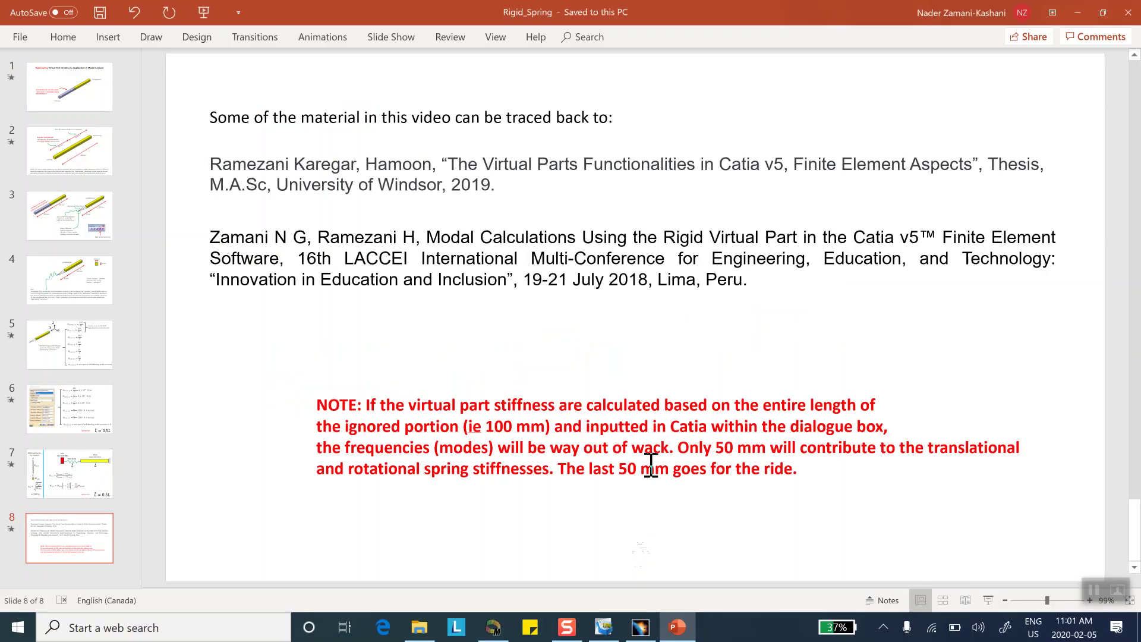
Step: Minimise the presentation and bring the empty CATIA Part1 window to the front
click(1077, 10)
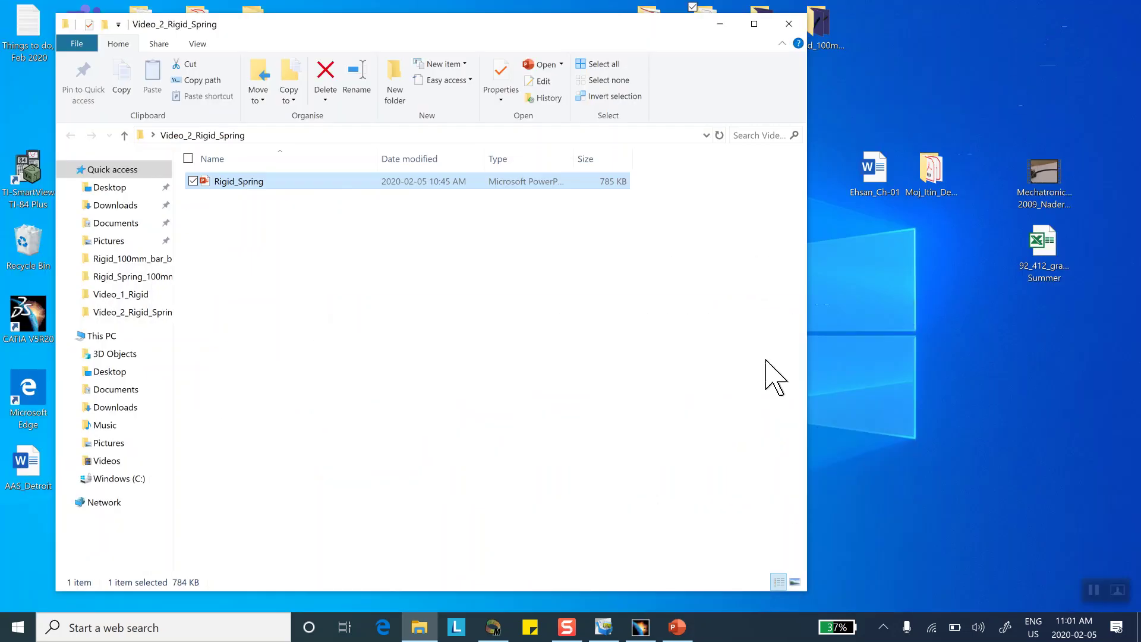
click(641, 629)
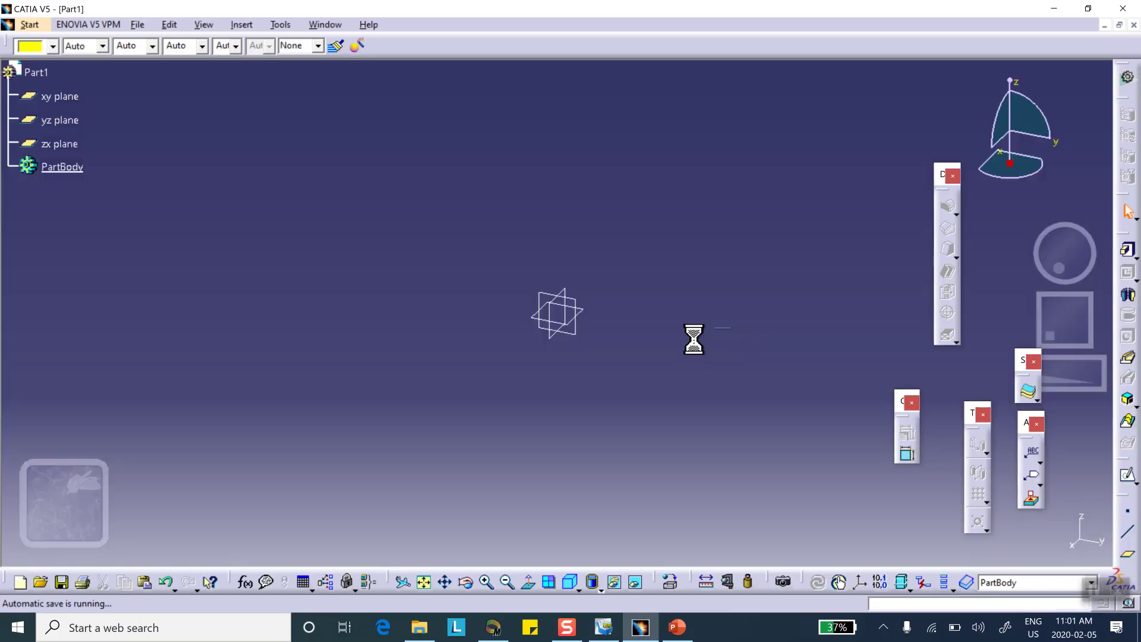
Step: Start a sketch on the yz plane and draw a rectangle centred on the origin
click(578, 301)
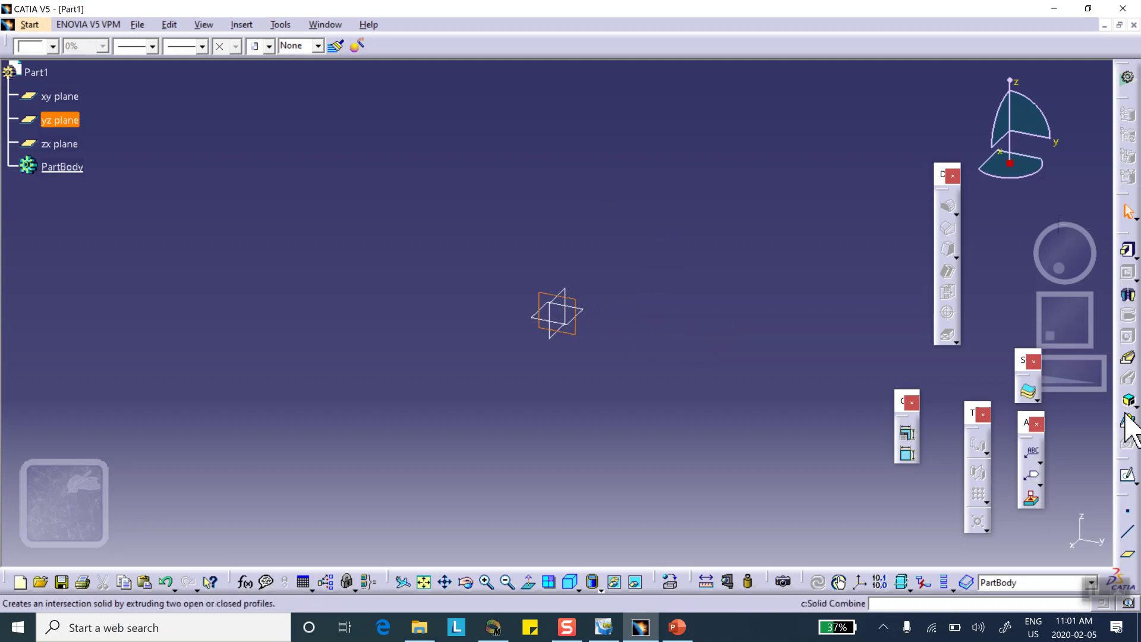
click(1128, 477)
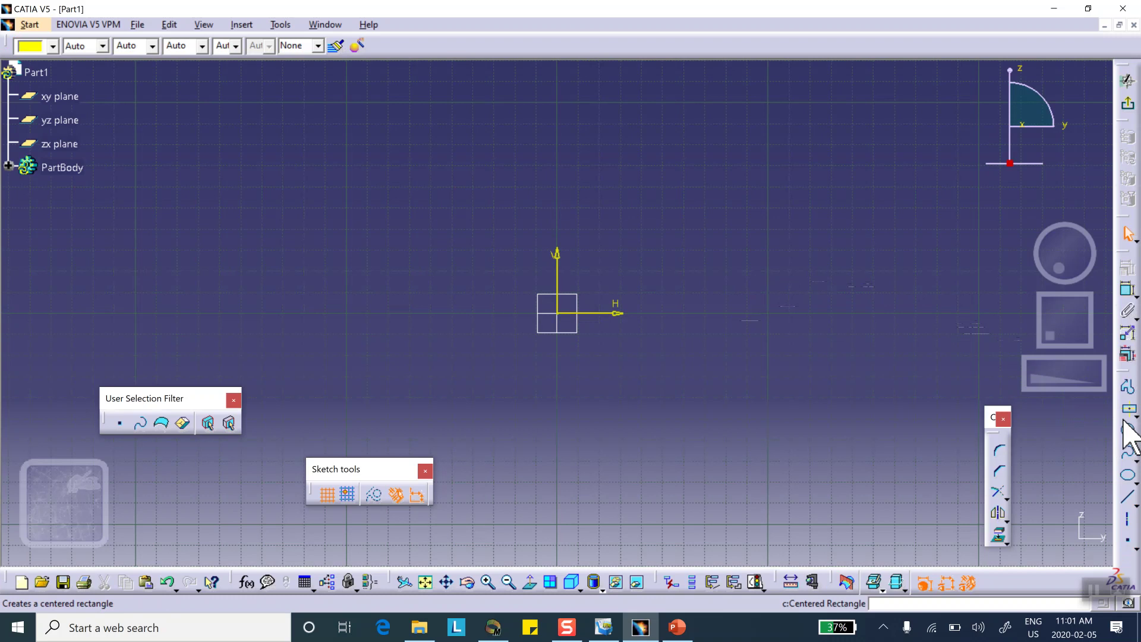
click(1129, 410)
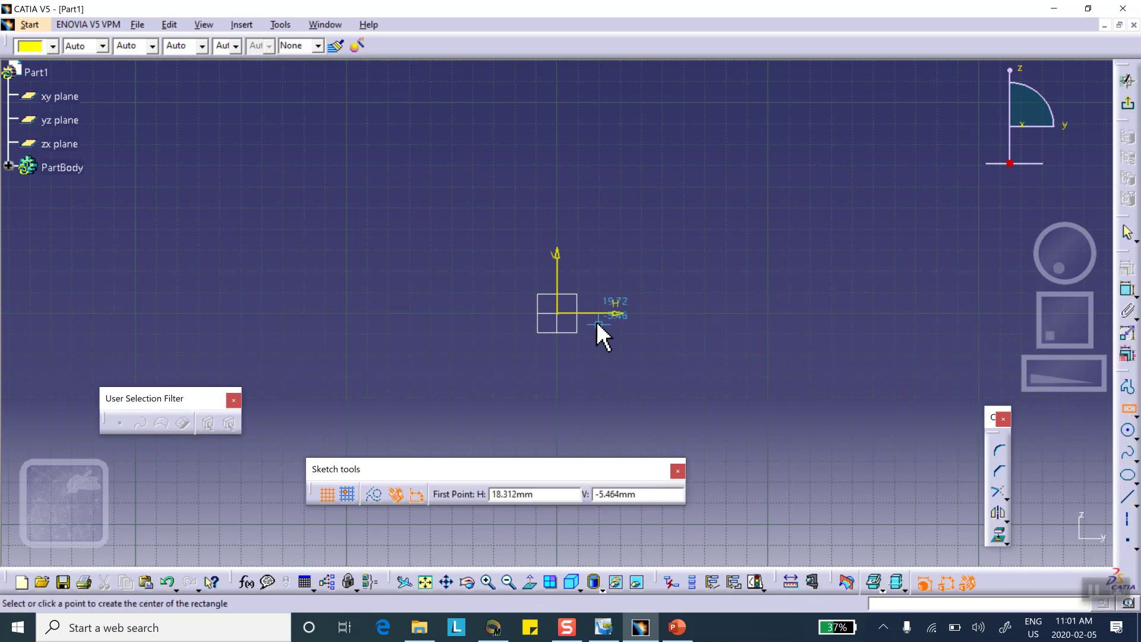
click(557, 314)
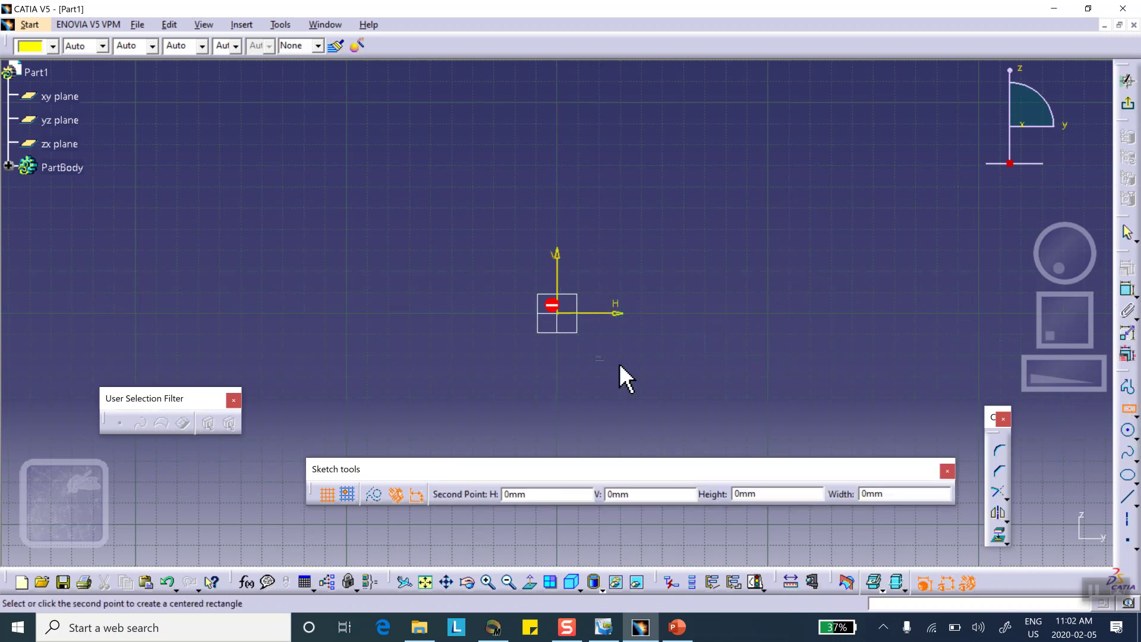
click(649, 393)
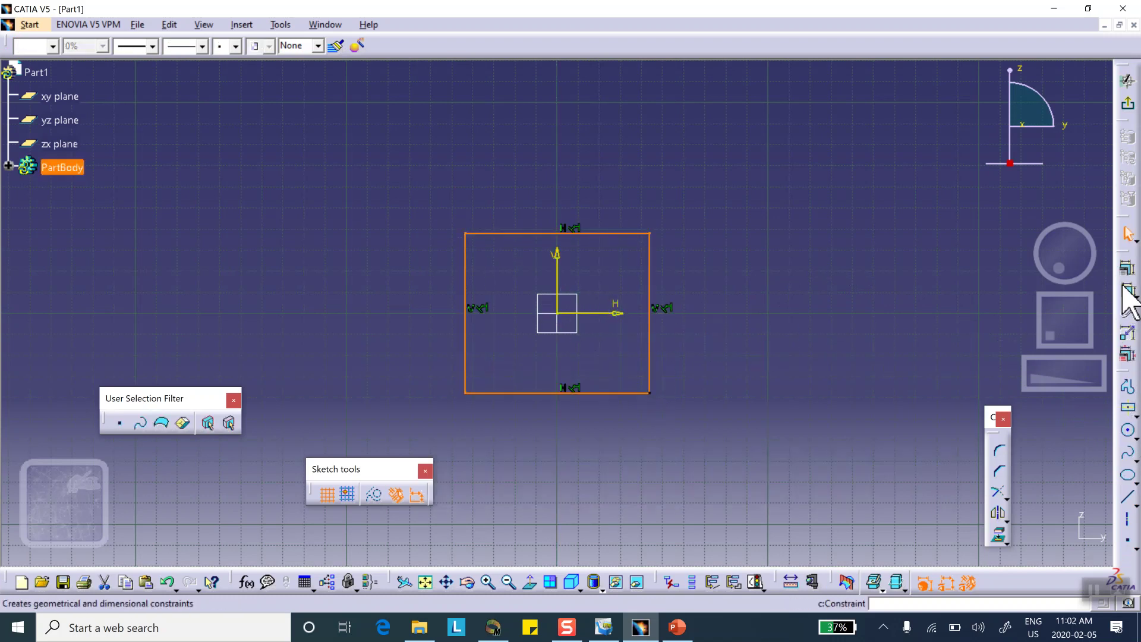
Step: Constrain the rectangle's width and height to 10 mm each and exit the sketcher
click(651, 295)
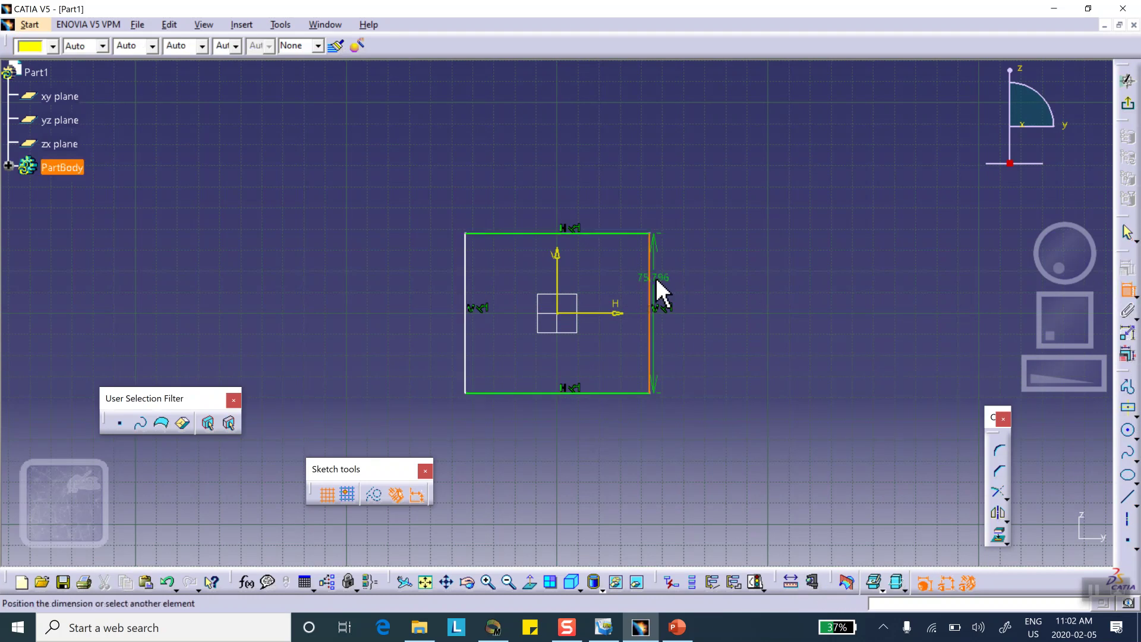
click(705, 302)
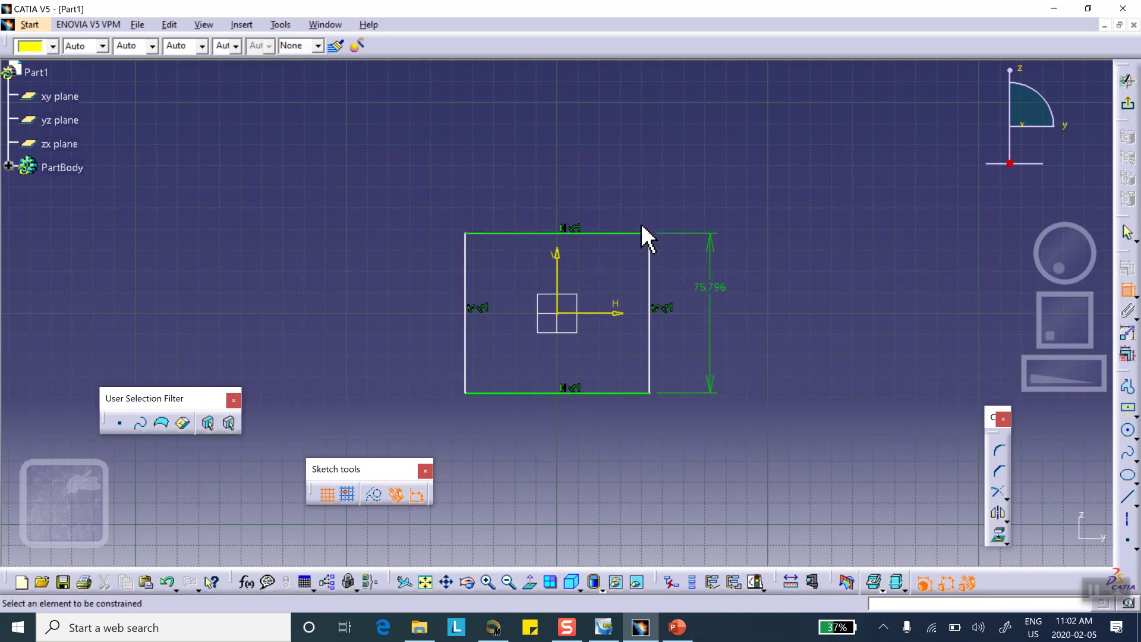
click(623, 234)
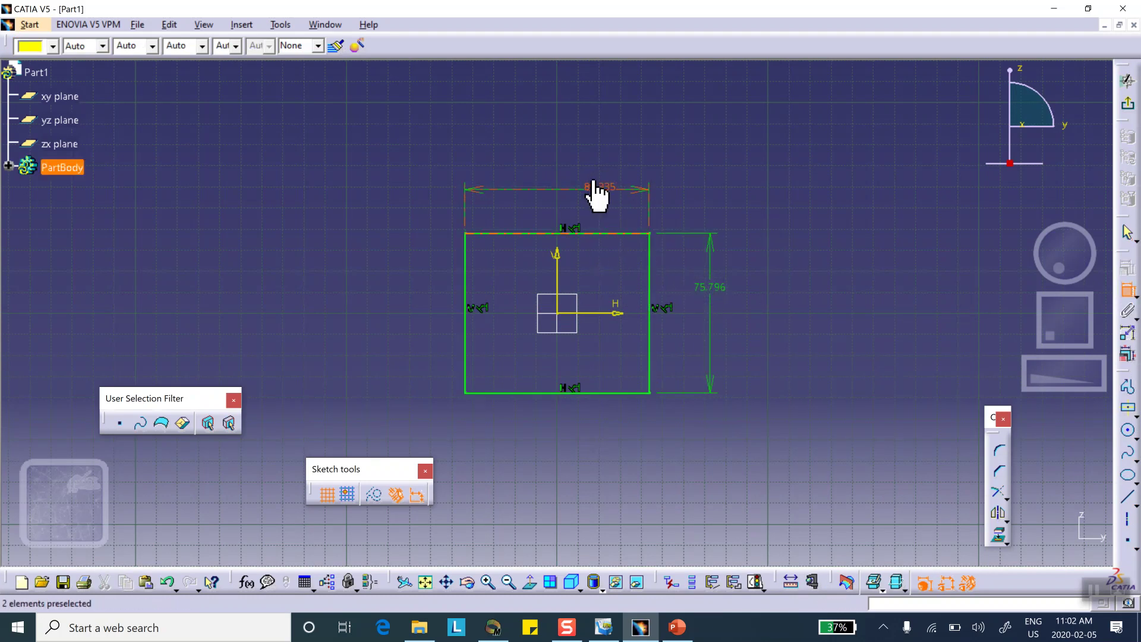
double_click(595, 190)
text(10)
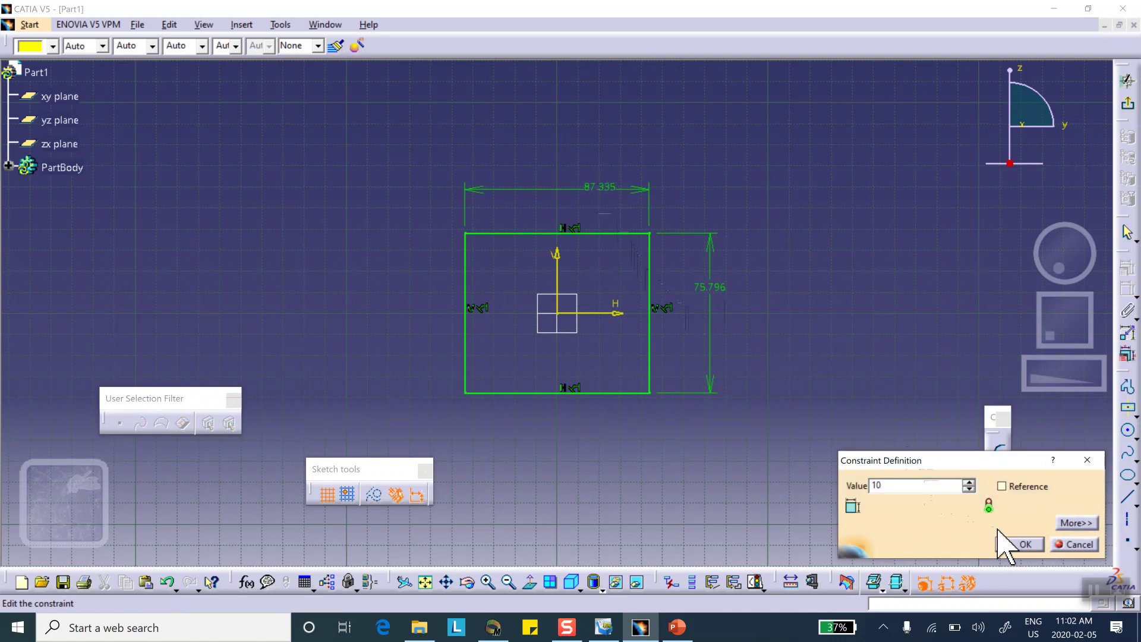
click(1017, 544)
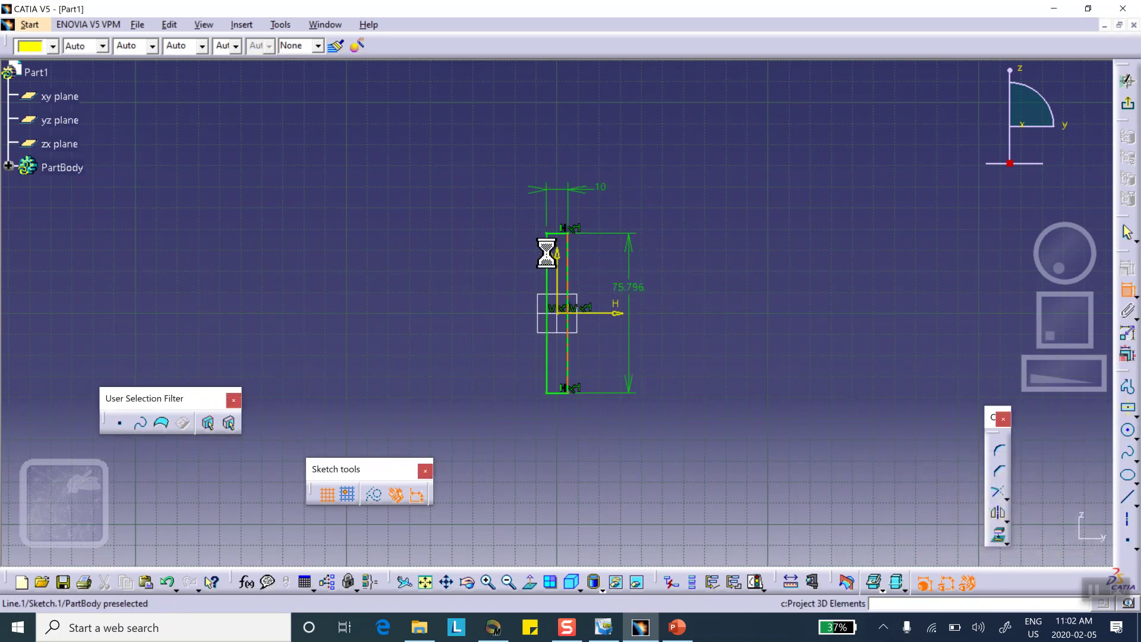
double_click(638, 292)
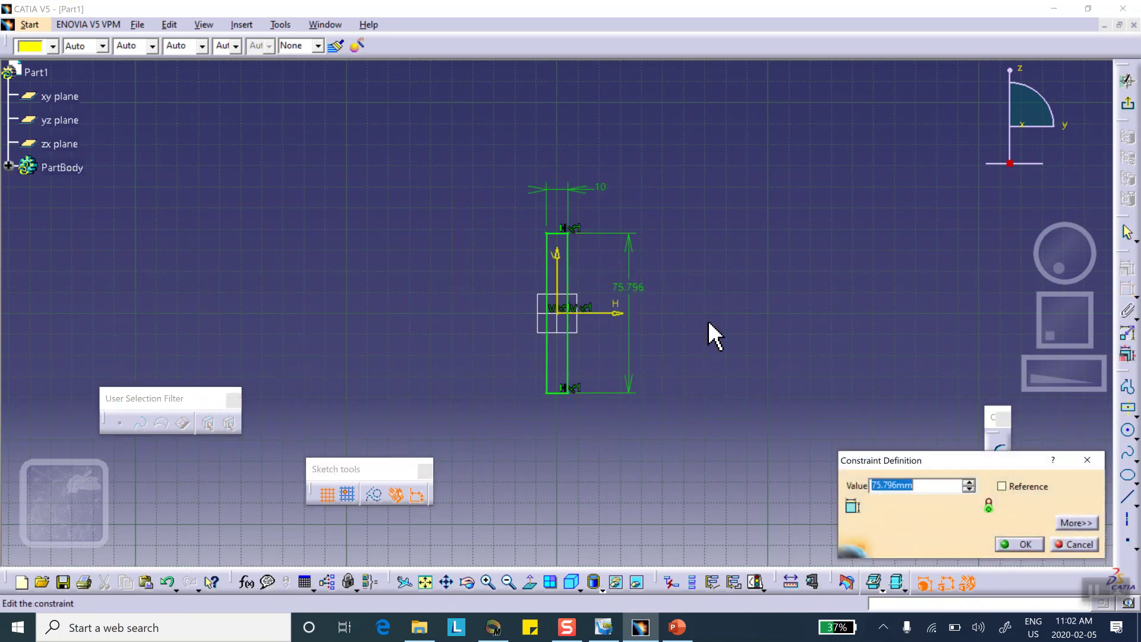
text(10)
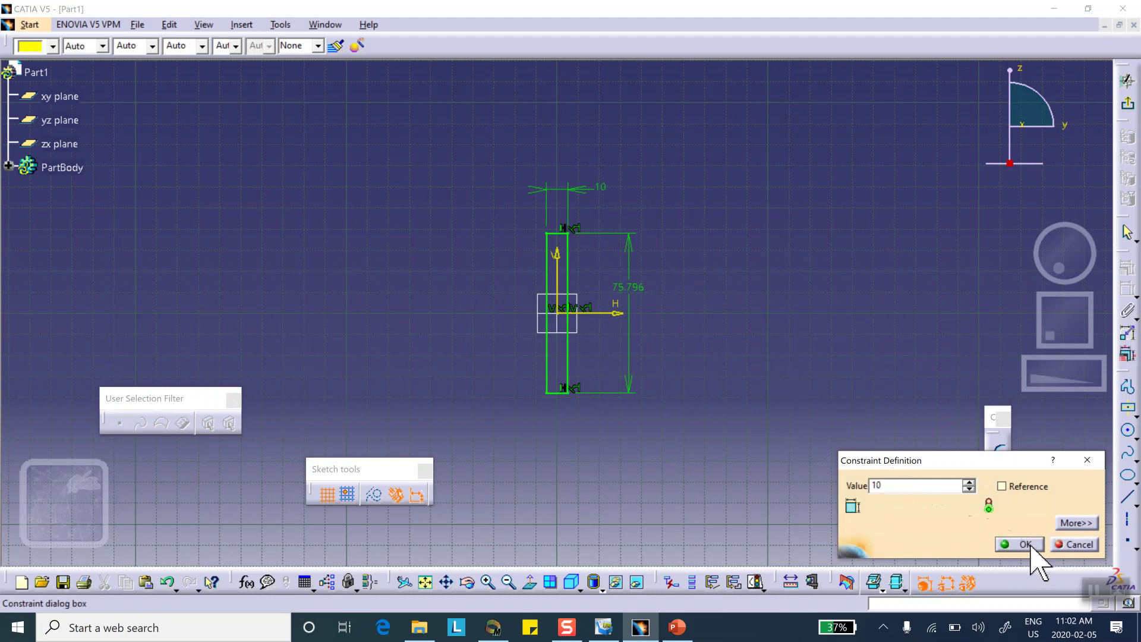
click(1018, 544)
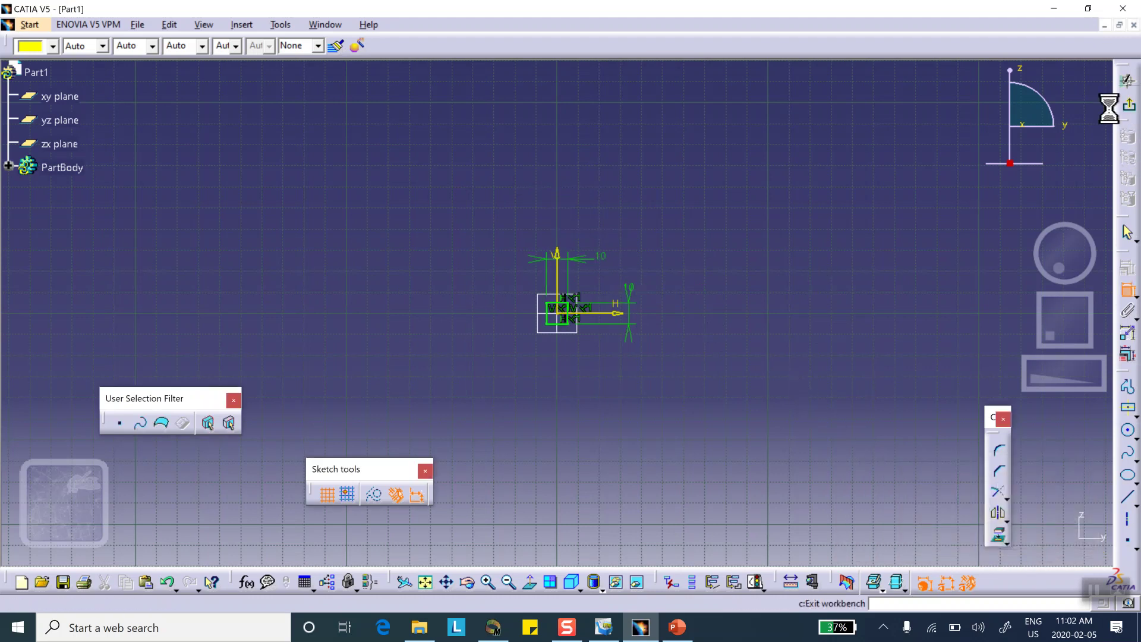
click(1127, 79)
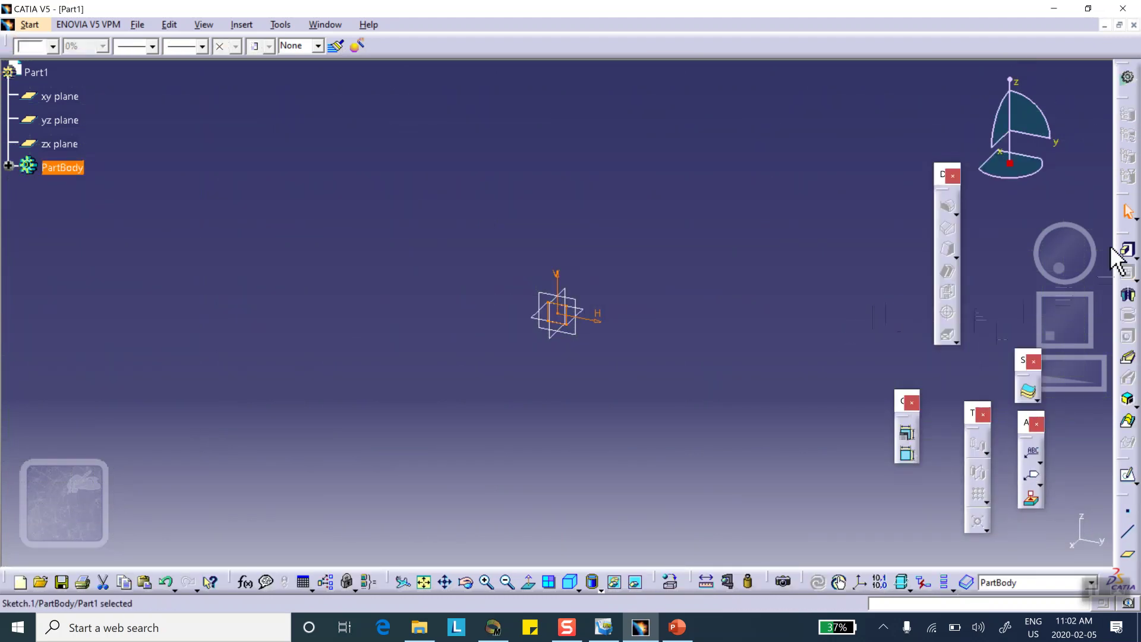
Step: Pad the square sketch 100 mm and colour the PartBody yellow
click(1126, 251)
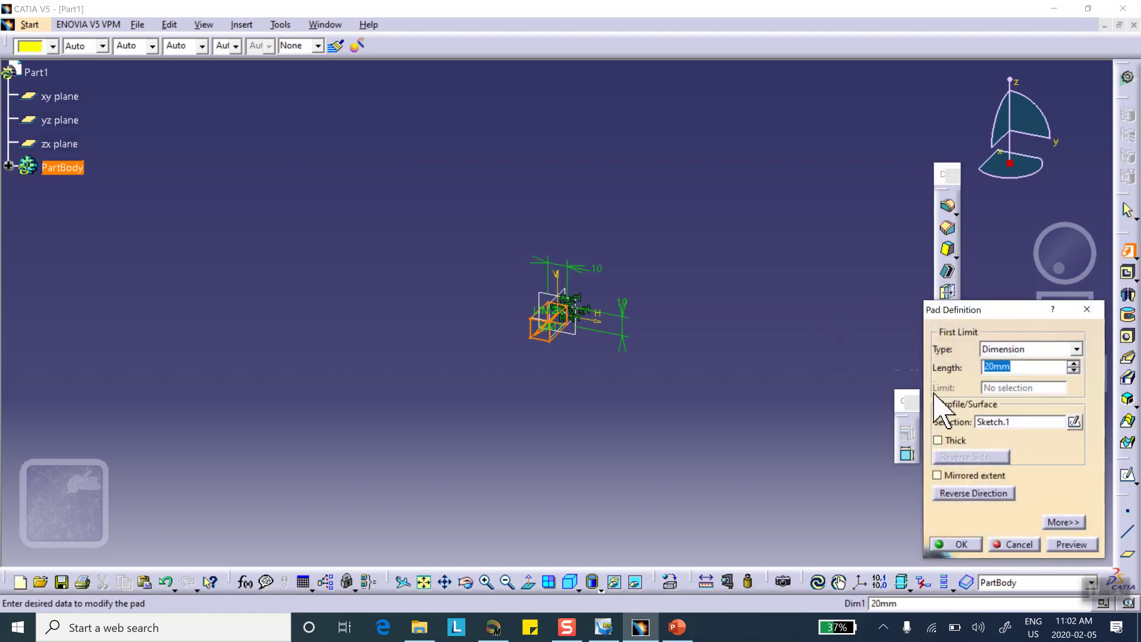
text(100)
click(958, 545)
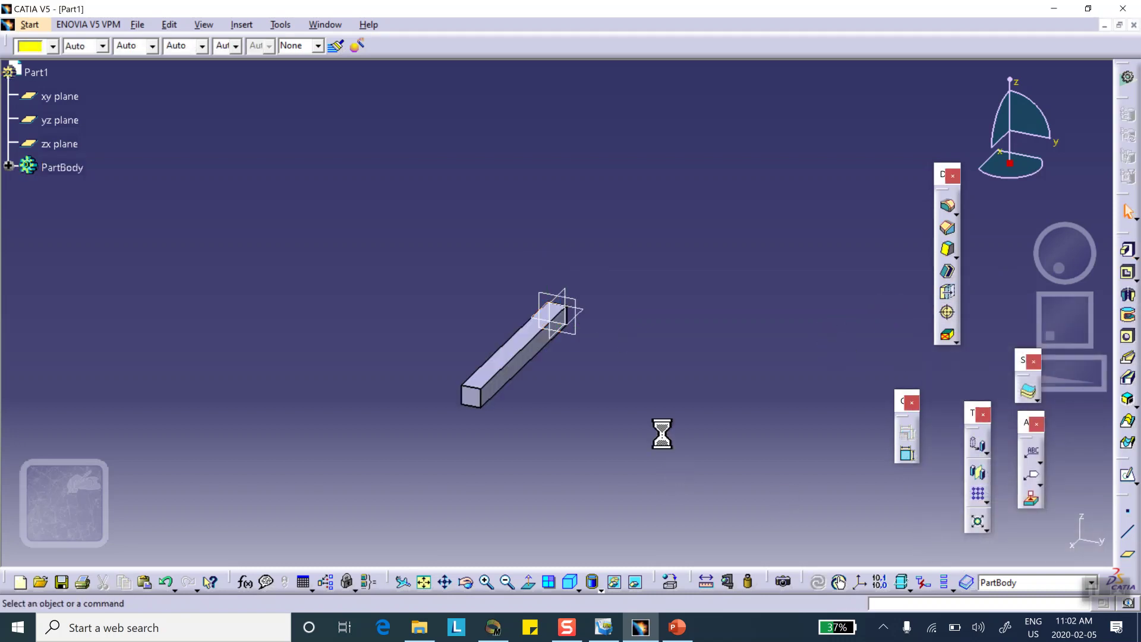
click(9, 166)
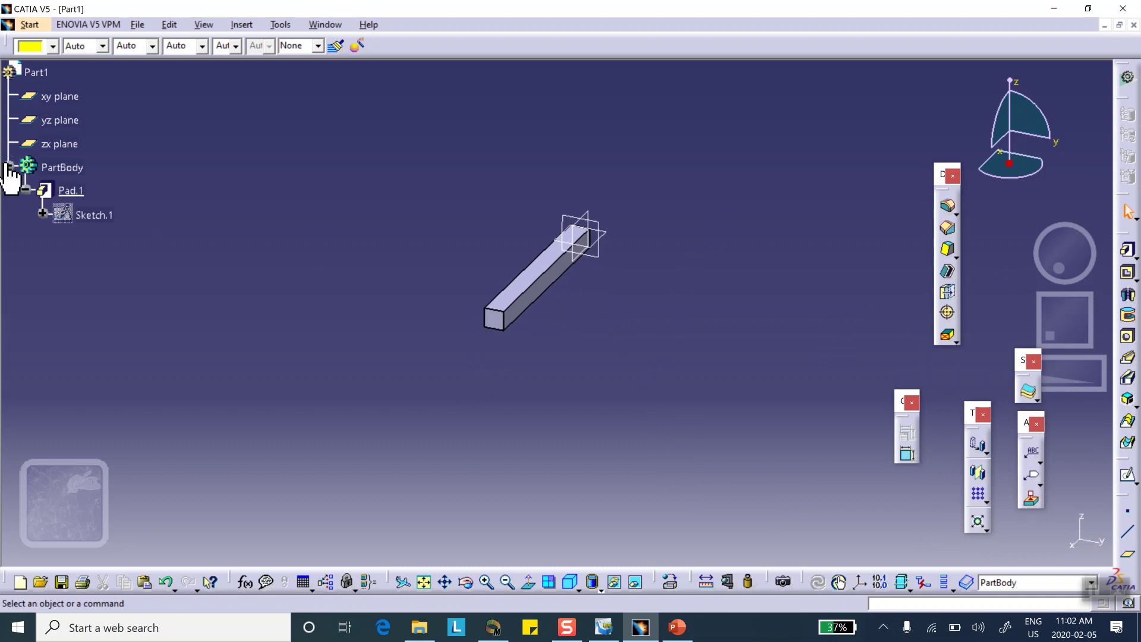
click(64, 168)
click(53, 46)
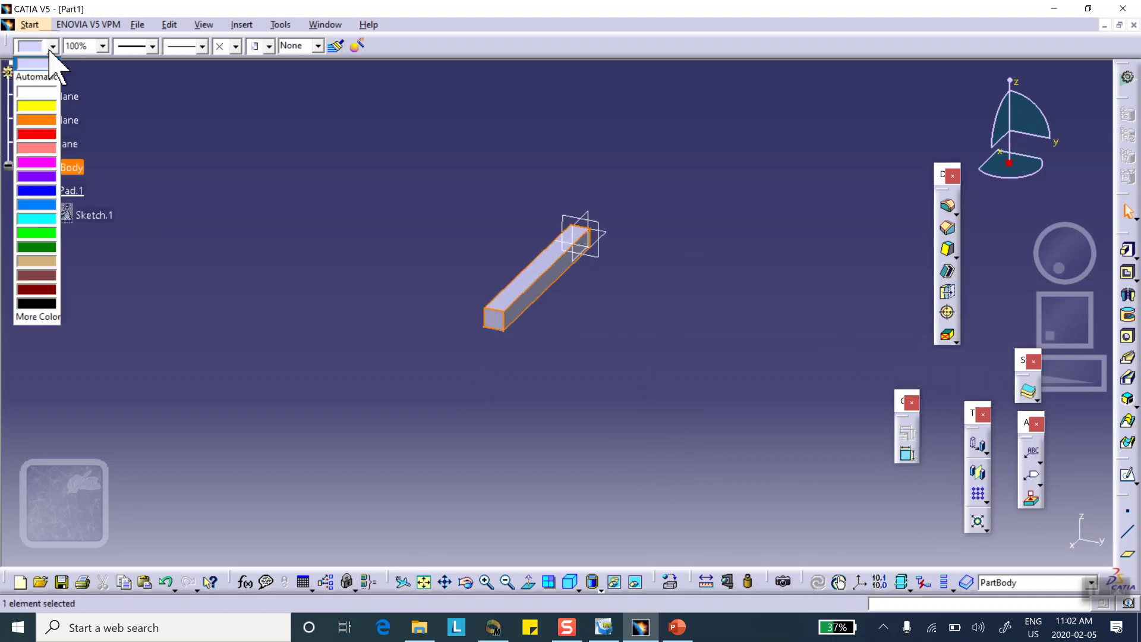
click(41, 111)
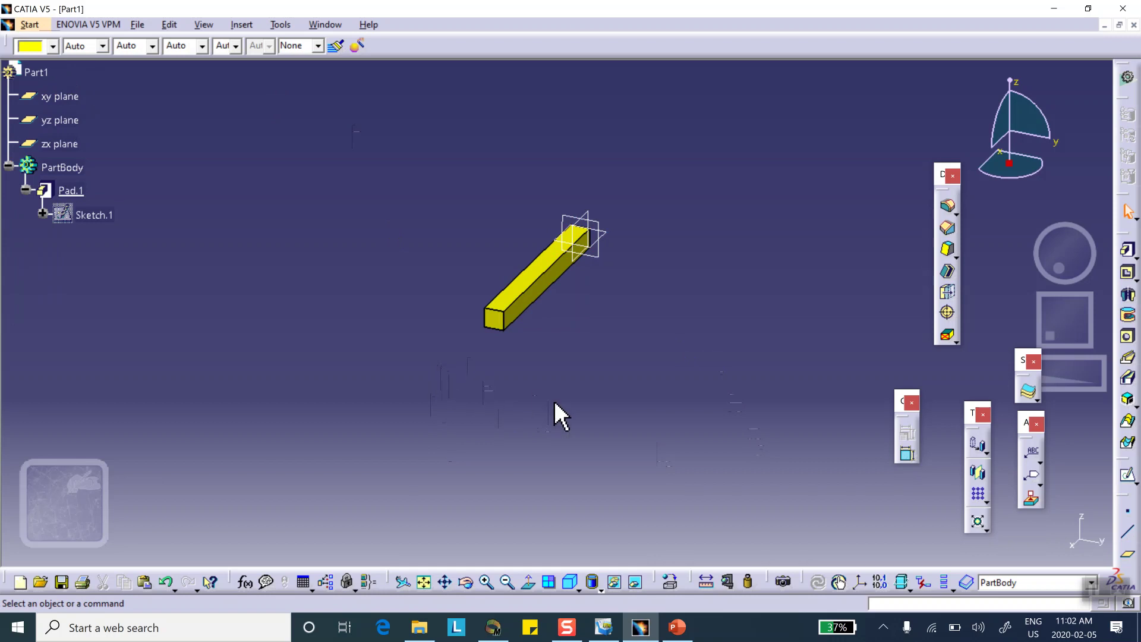
Step: Create Point.1 by coordinates at X = 150 mm
middle_drag(562, 416, 564, 354)
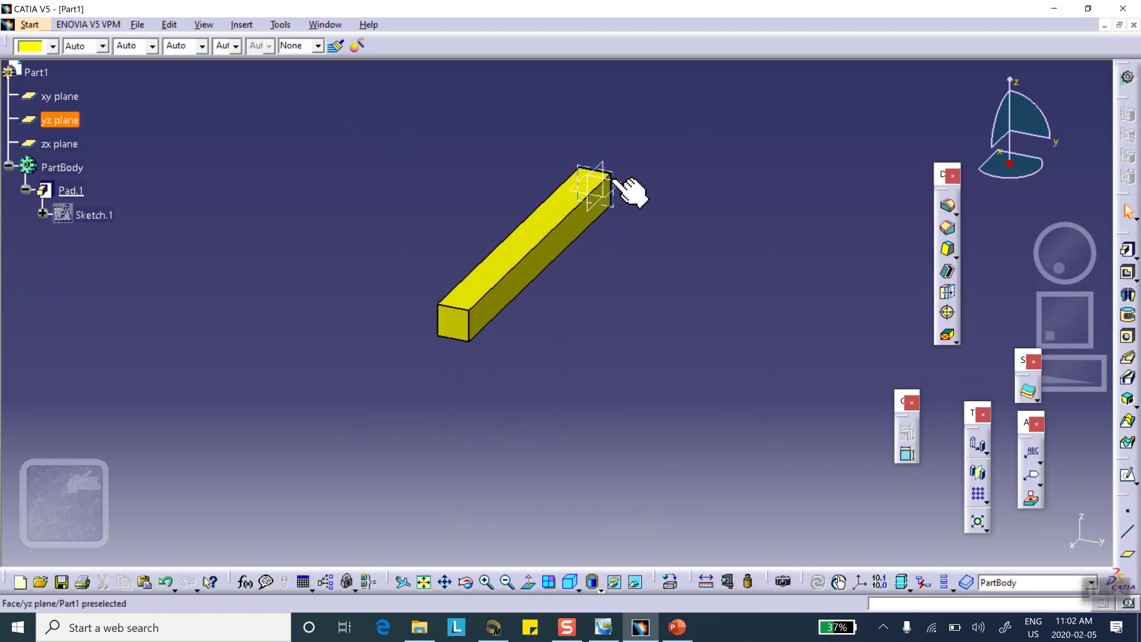
click(1128, 511)
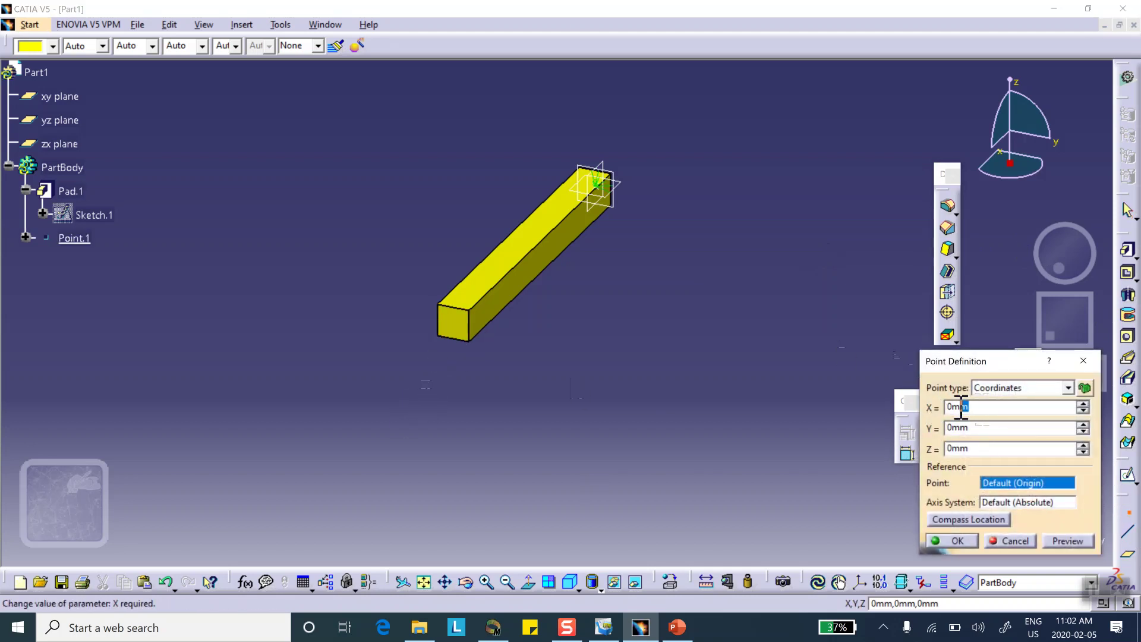
drag(962, 411, 910, 420)
text(150)
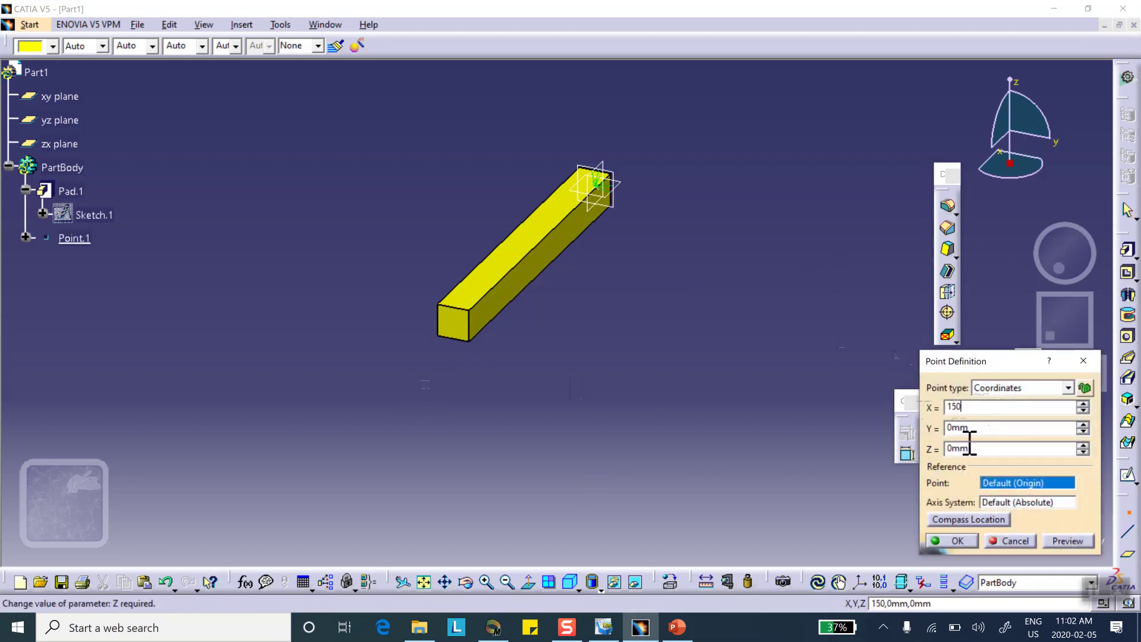
click(952, 540)
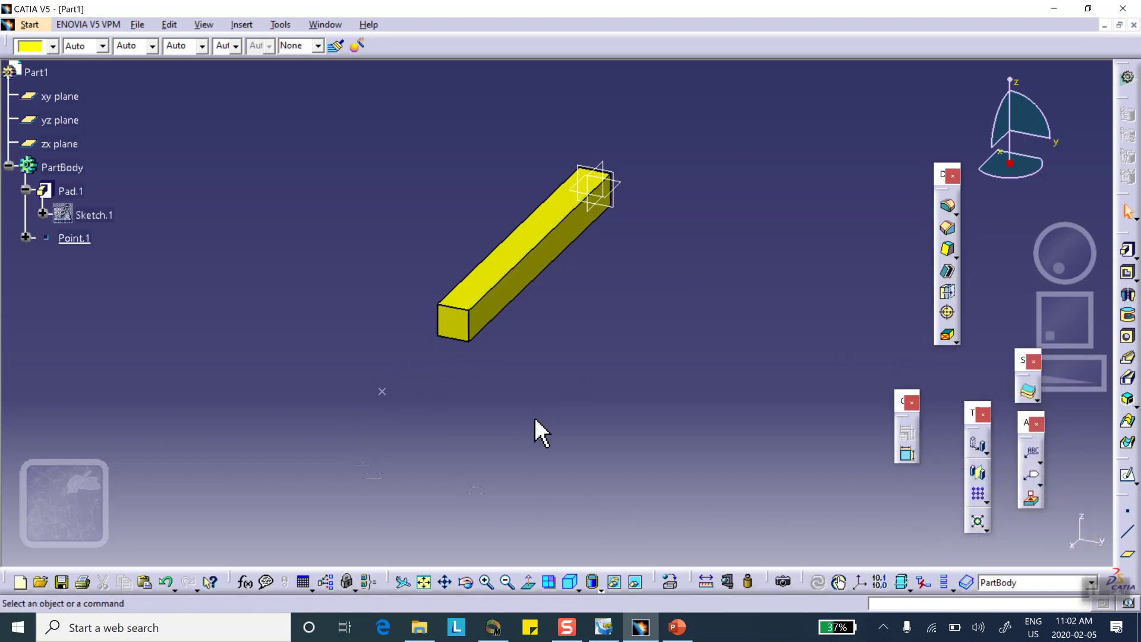
Step: Apply the Steel material from the Metal library to the bar
click(670, 582)
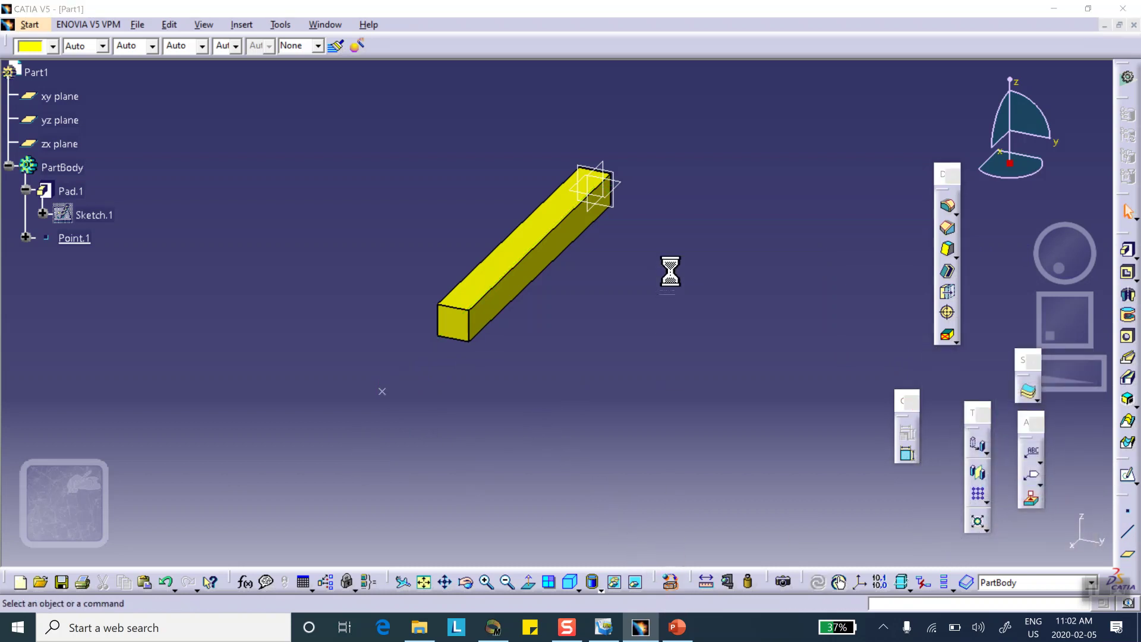
click(724, 178)
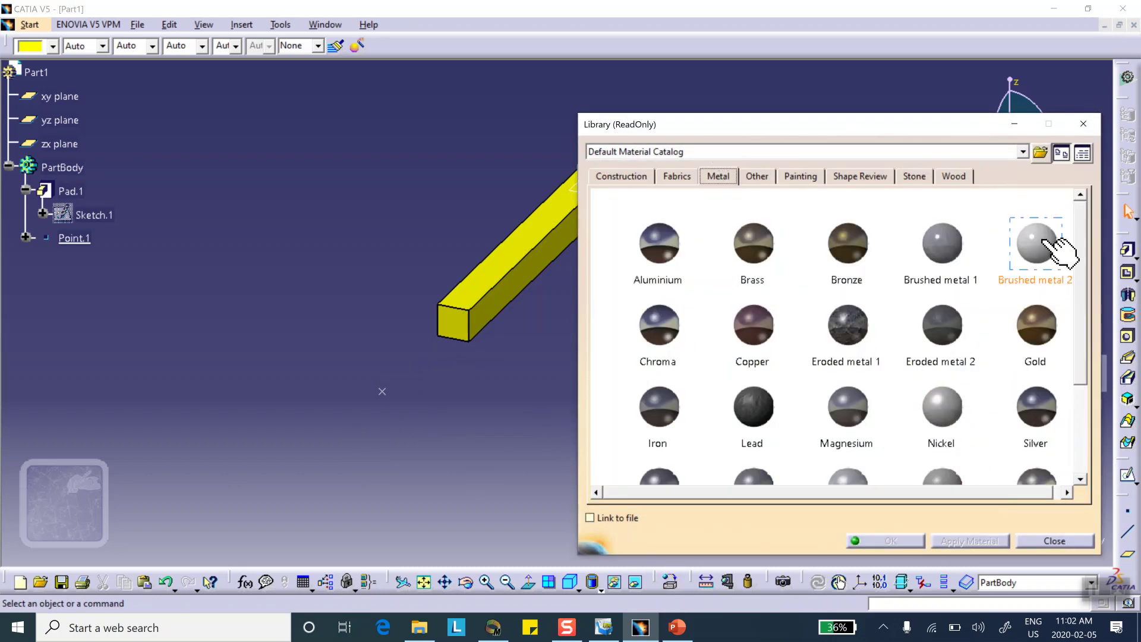
scroll(1077, 219, down, 5)
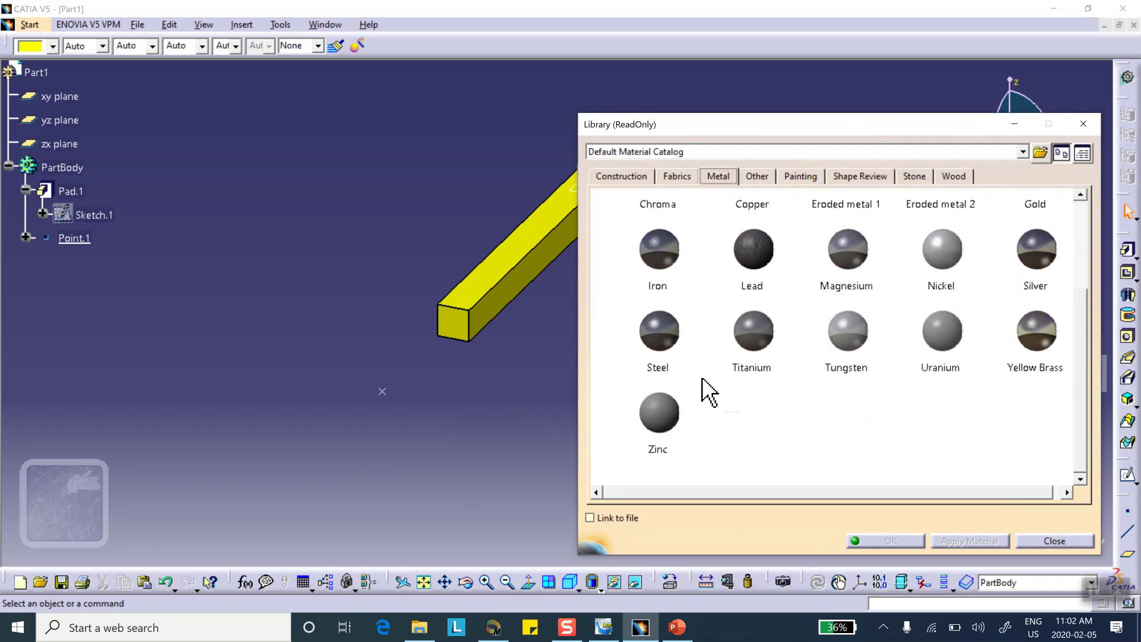
click(661, 336)
click(36, 72)
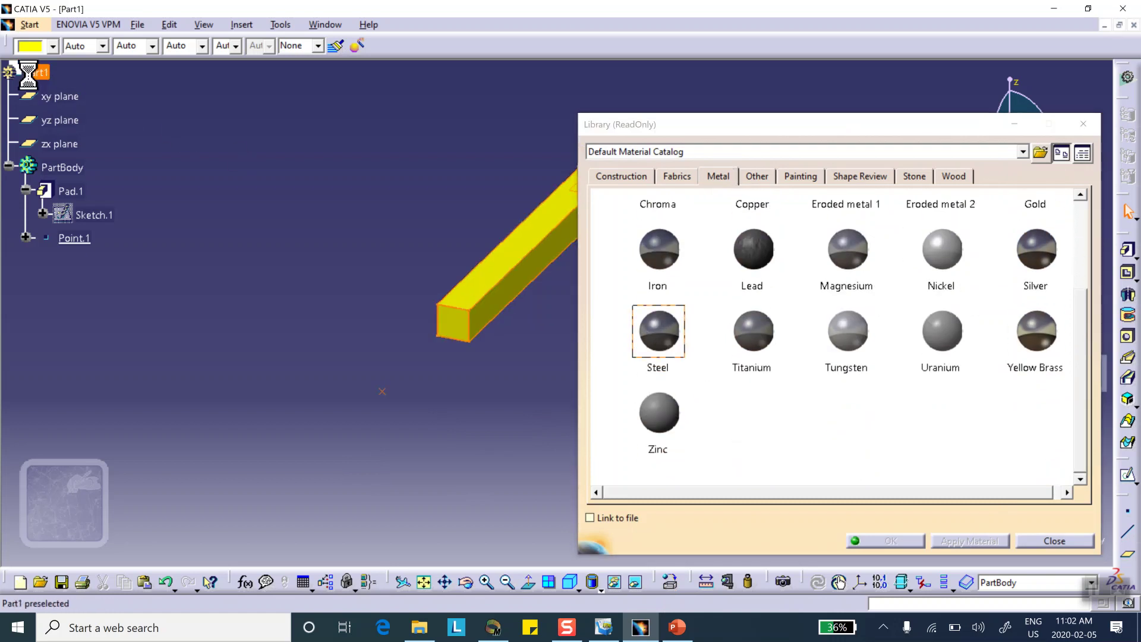
click(889, 542)
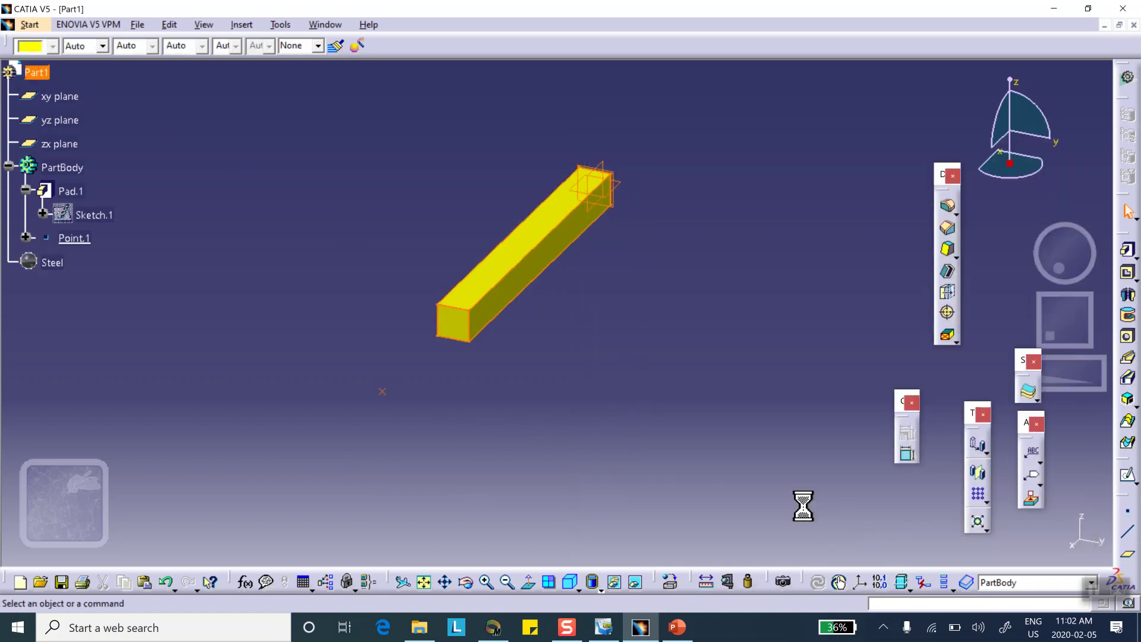
Step: Check Steel's analysis properties: Young modulus 2e+011 Pa, density 7860 kg_m3
double_click(52, 261)
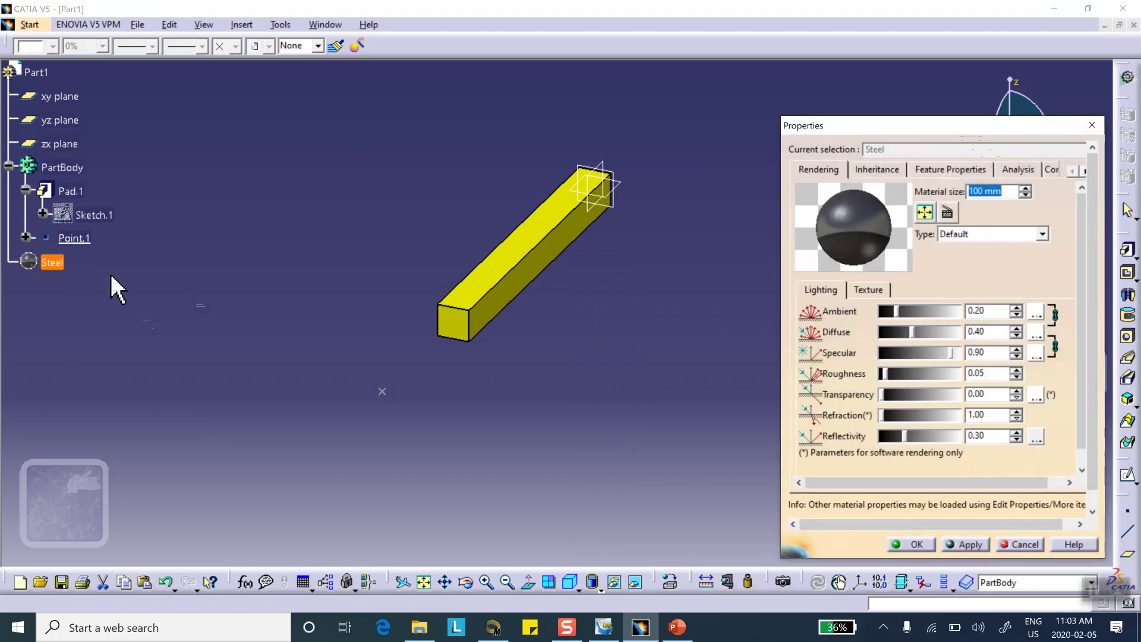
click(1016, 171)
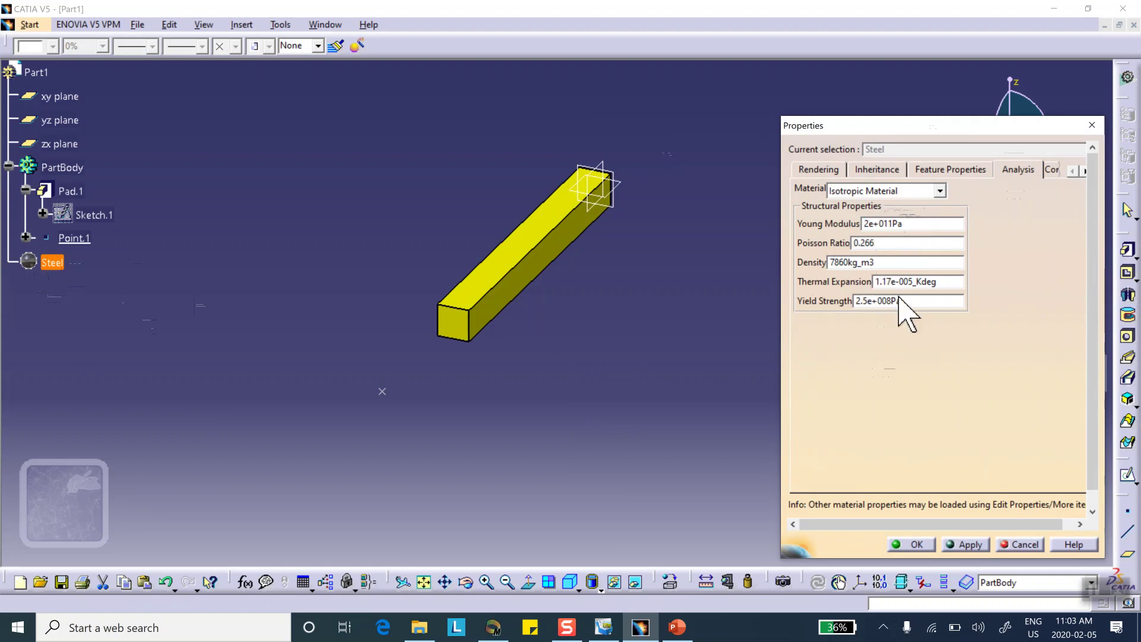
click(914, 545)
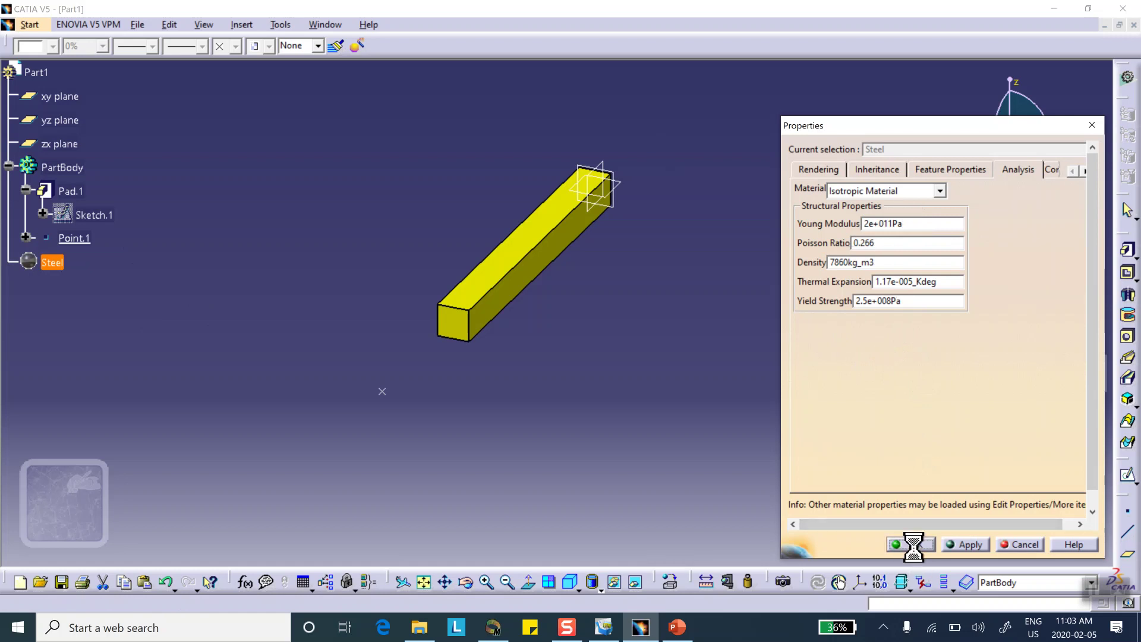
middle_drag(397, 239, 445, 215)
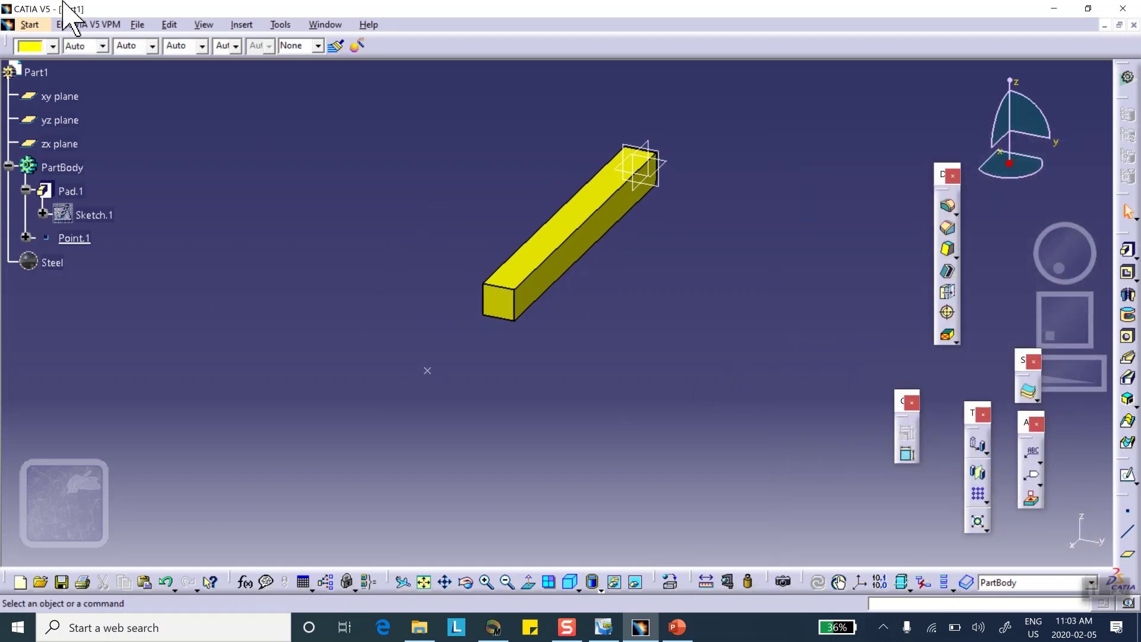
click(28, 24)
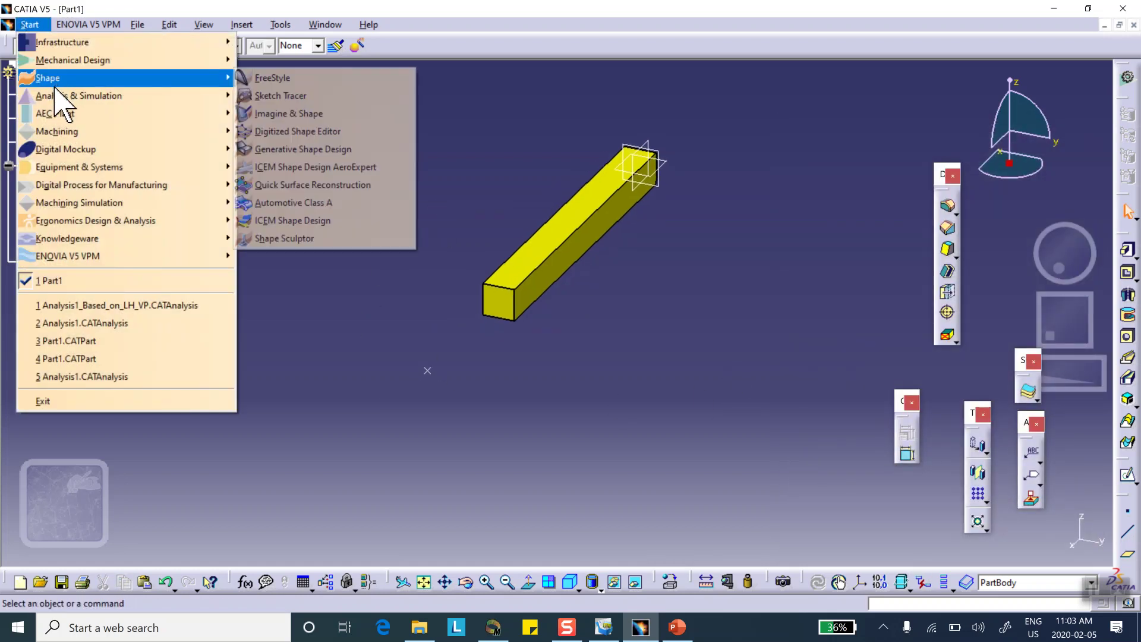
Step: Create a Frequency Analysis case in Generative Structural Analysis
mouse_move(53, 97)
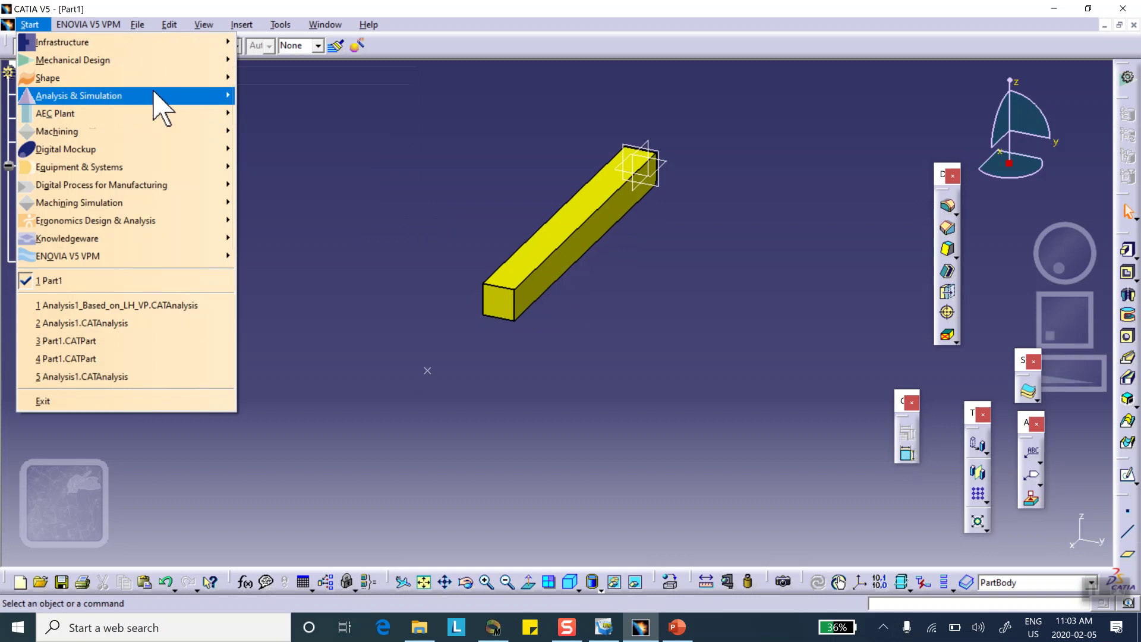
mouse_move(196, 97)
click(273, 114)
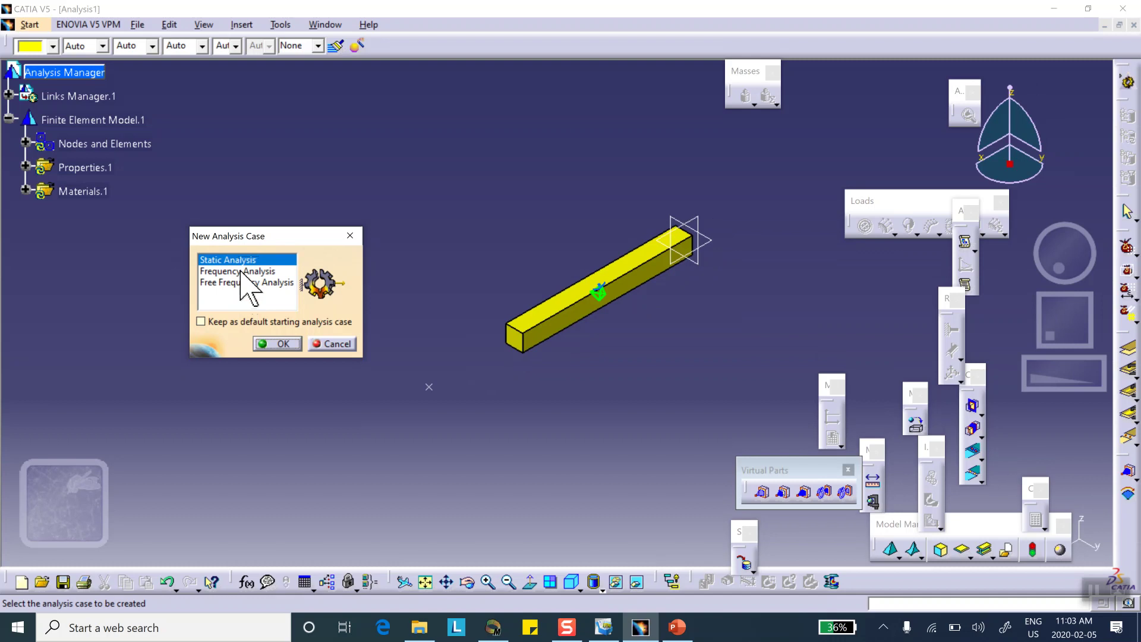
click(241, 271)
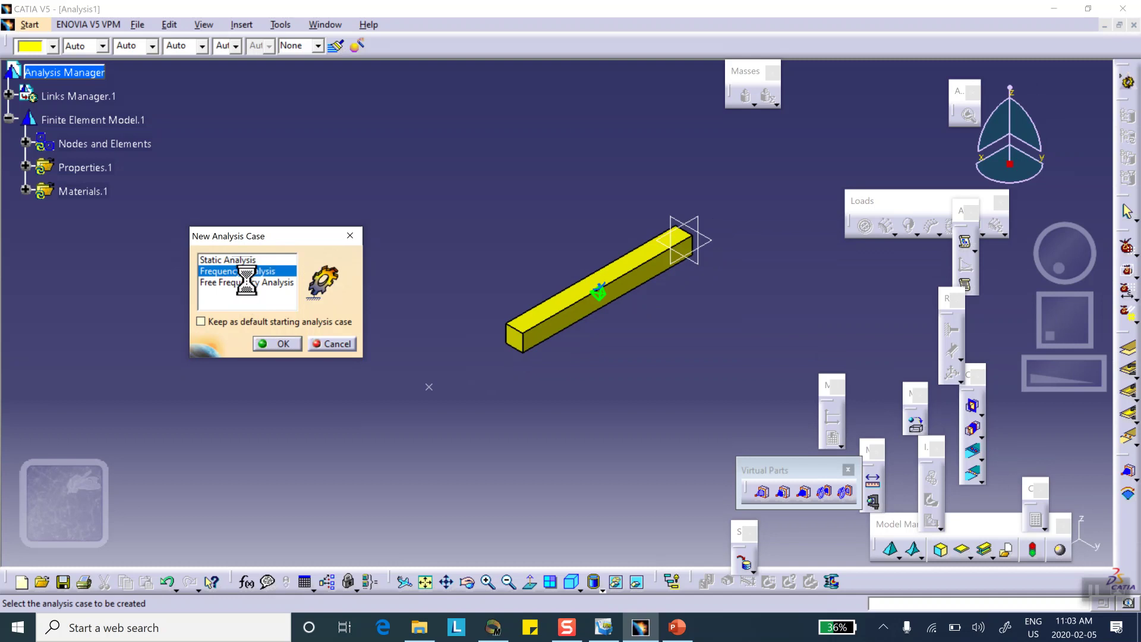
click(283, 345)
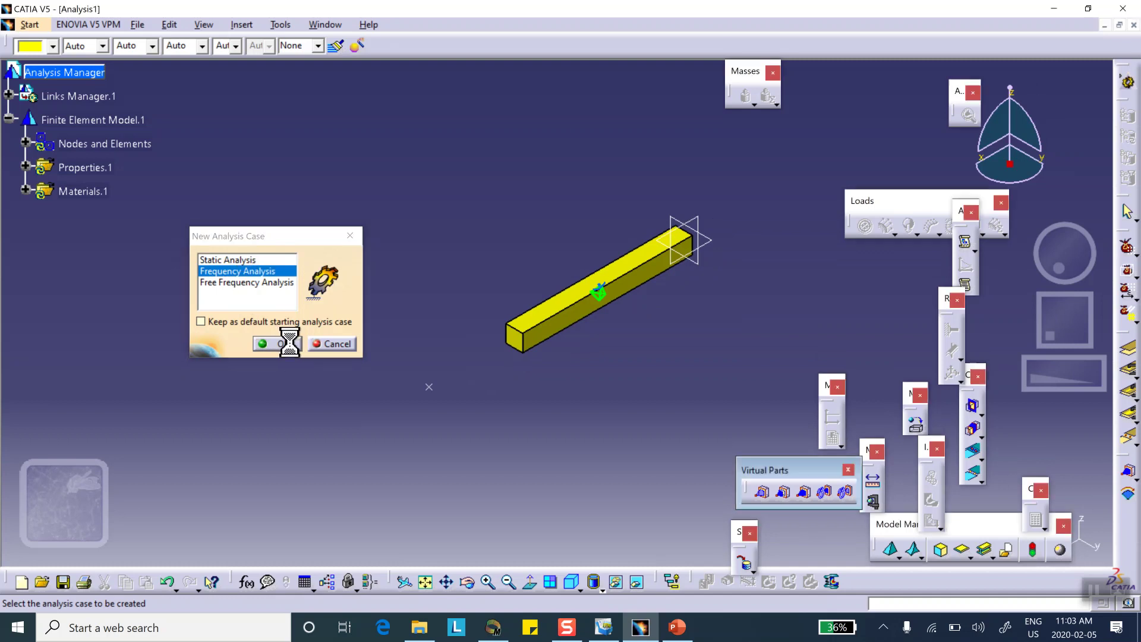
Step: Set the OCTREE Tetrahedron Mesh.1 global size to 2 mm
click(26, 144)
click(108, 168)
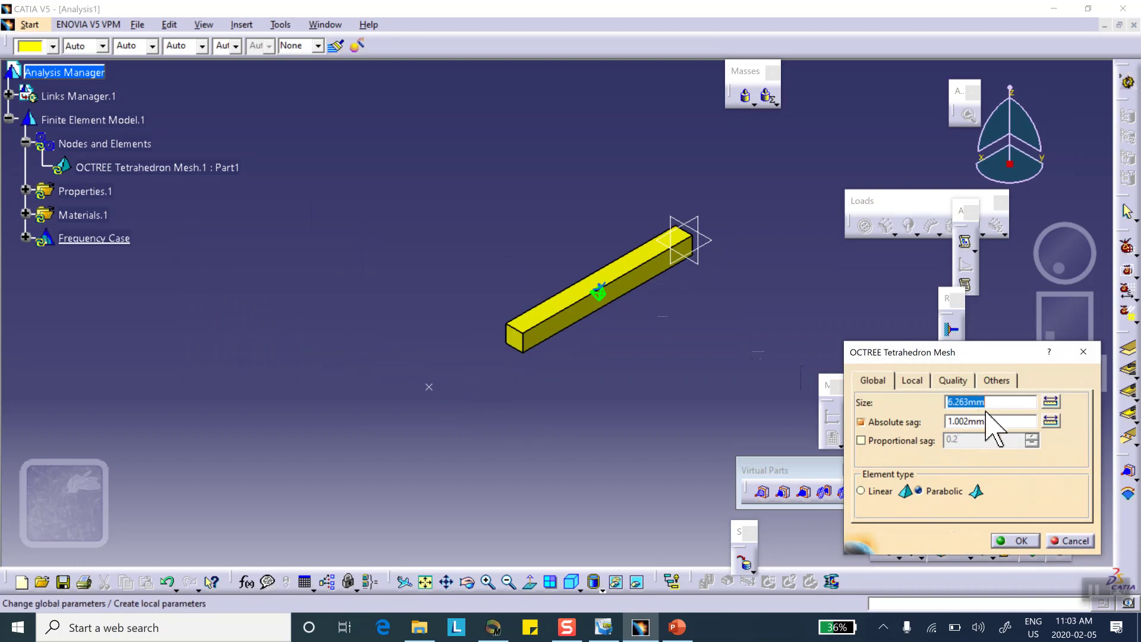
text(2)
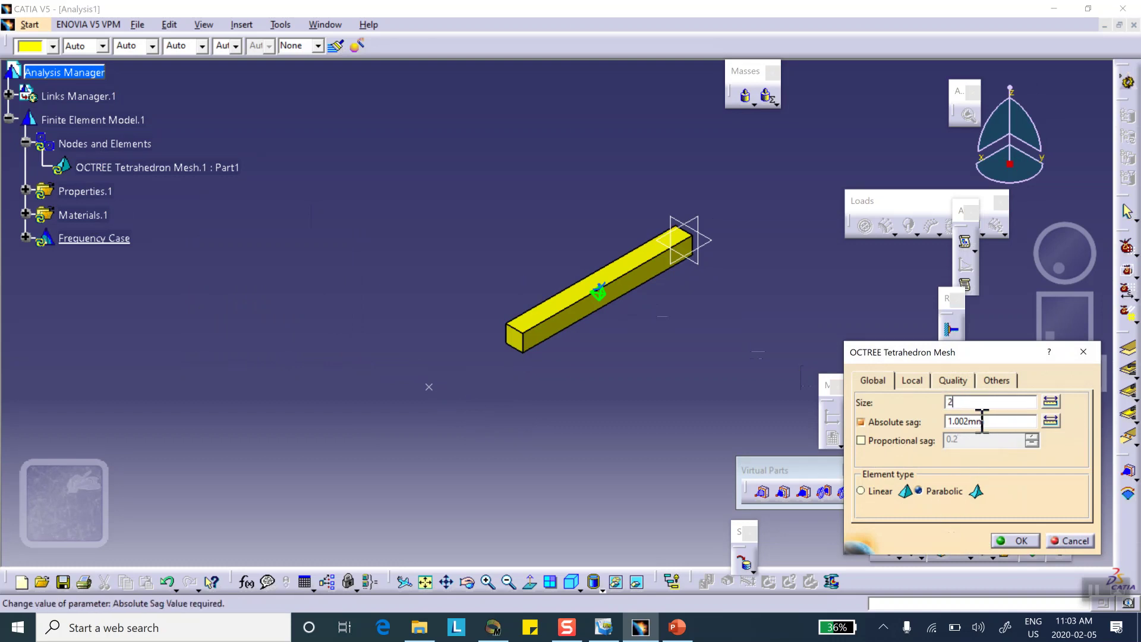
click(1017, 540)
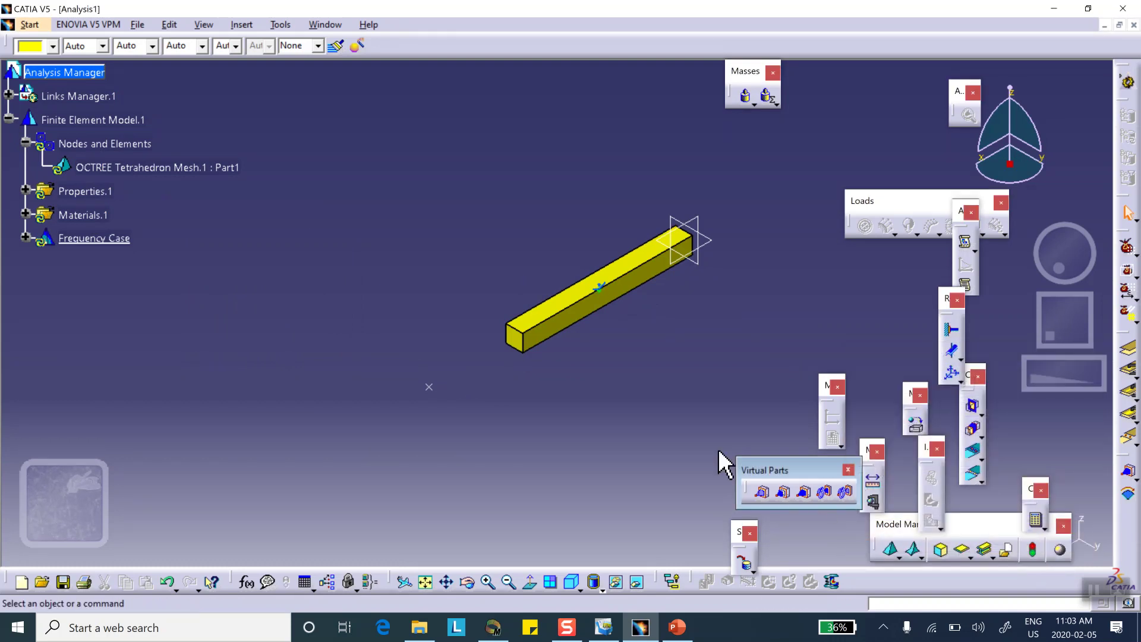
Step: Compute the bar's mesh through Mesh Visualization, accepting the update warning
right_click(107, 144)
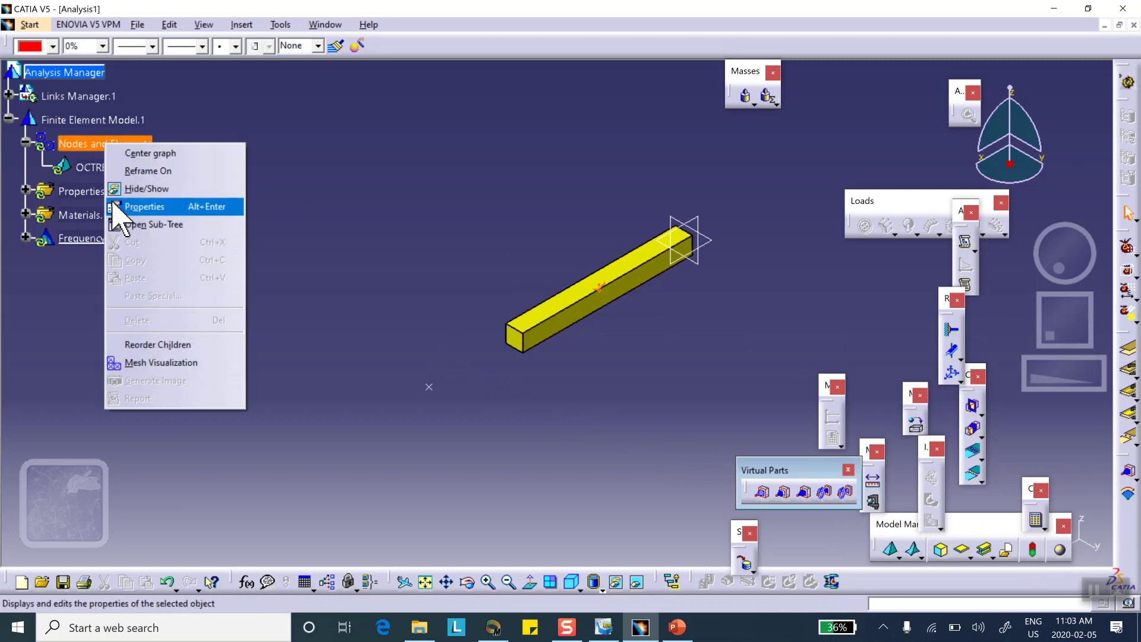
click(159, 363)
click(573, 346)
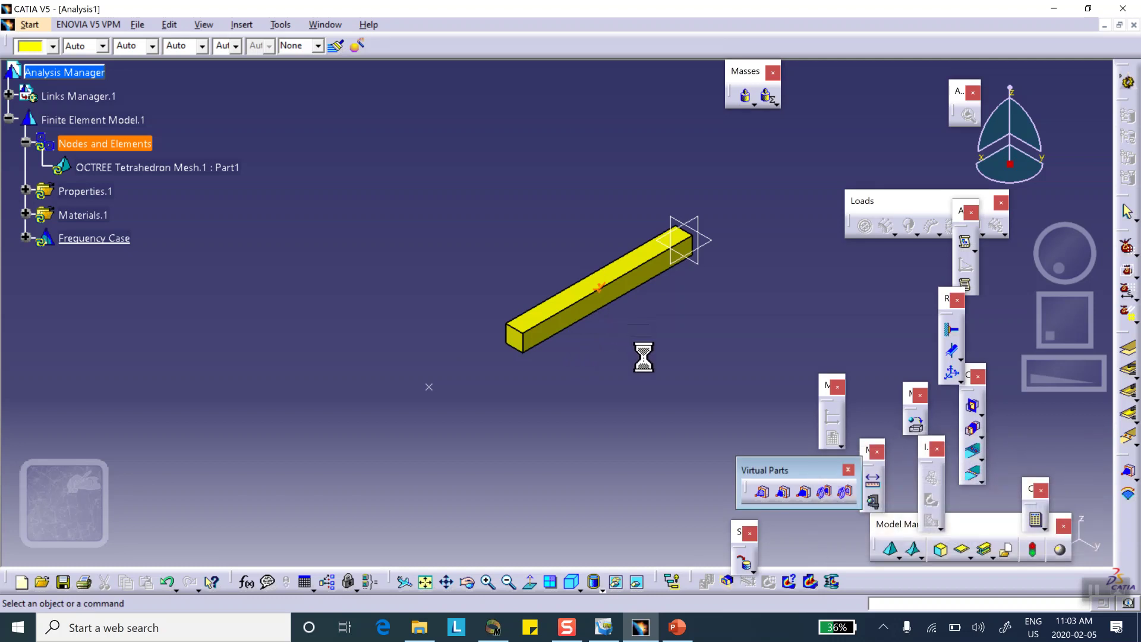
Step: Inspect the meshed beam, then deactivate Mesh.1 so the solid bar shows
scroll(626, 355, up, 2)
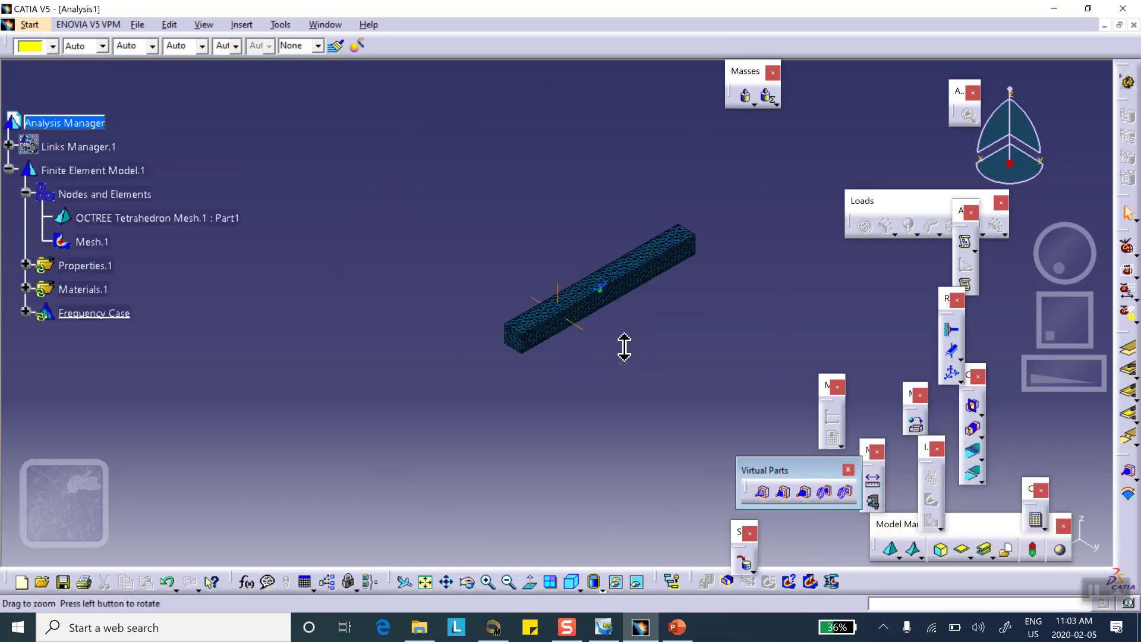
middle_drag(586, 265, 613, 520)
middle_drag(566, 237, 583, 323)
middle_drag(513, 266, 119, 293)
right_click(86, 293)
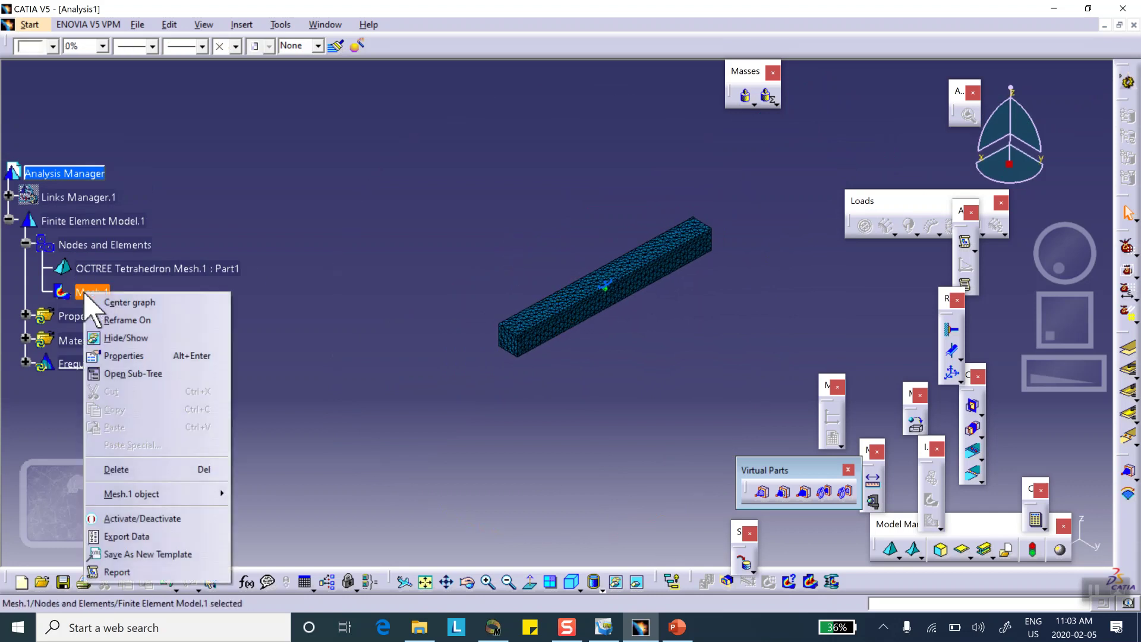
click(179, 519)
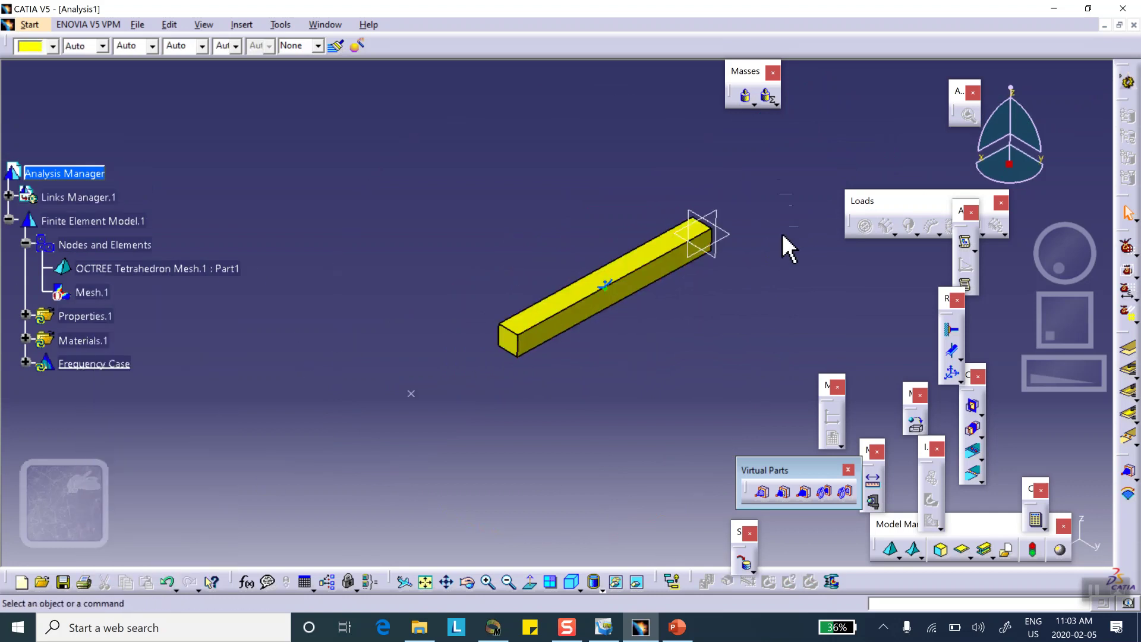
Step: Add Clamp.1 fixing the bar's far end face
middle_drag(764, 288, 418, 328)
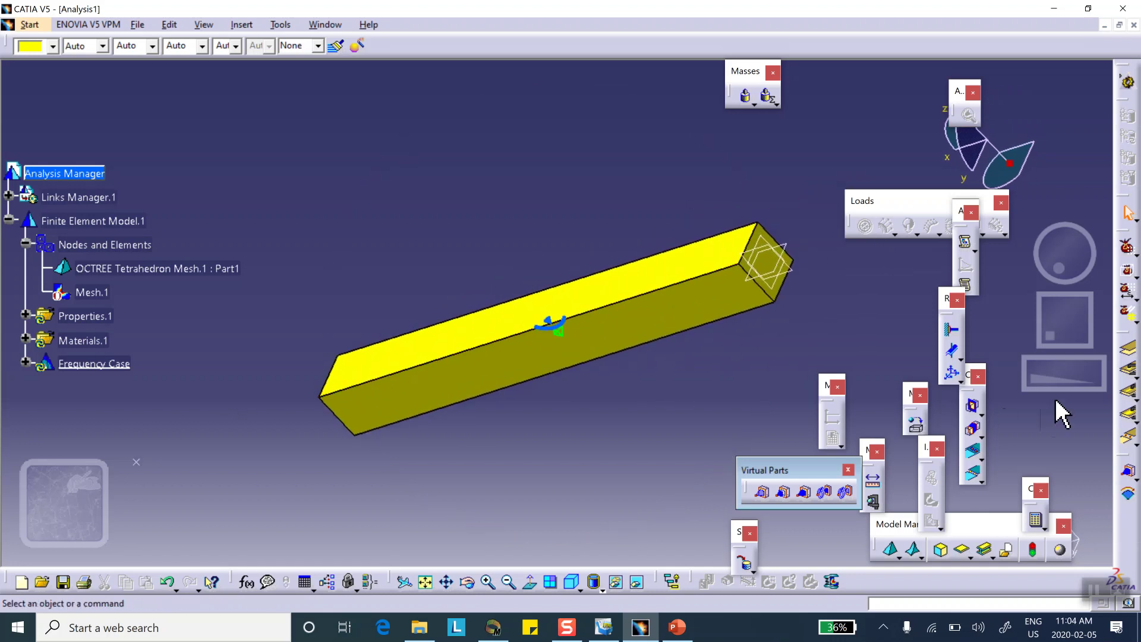
click(952, 330)
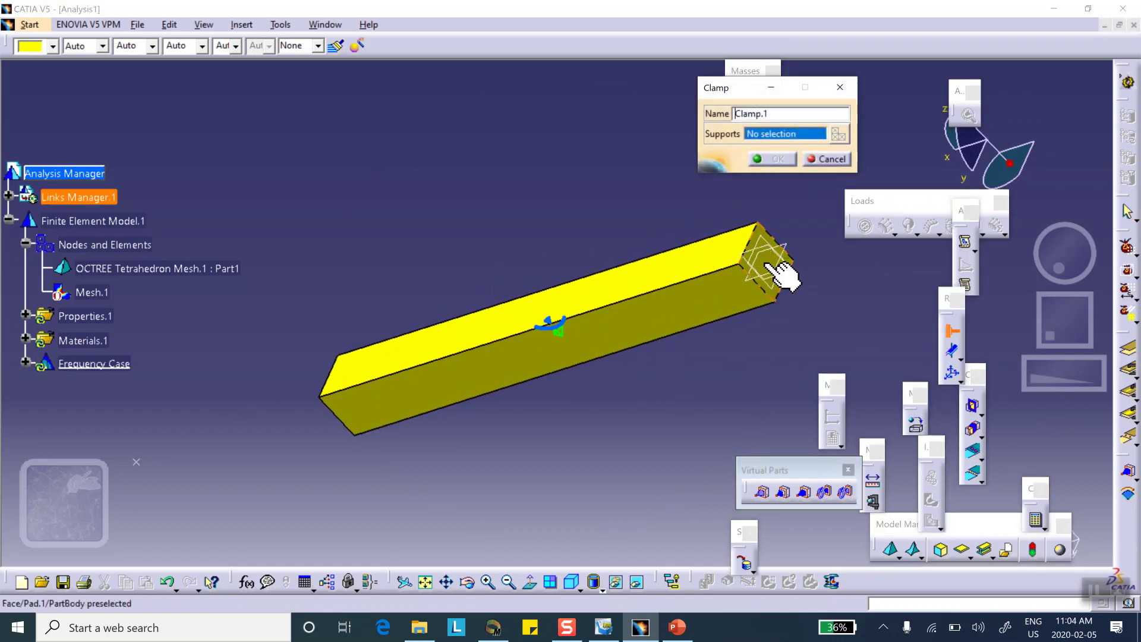
click(780, 271)
click(778, 159)
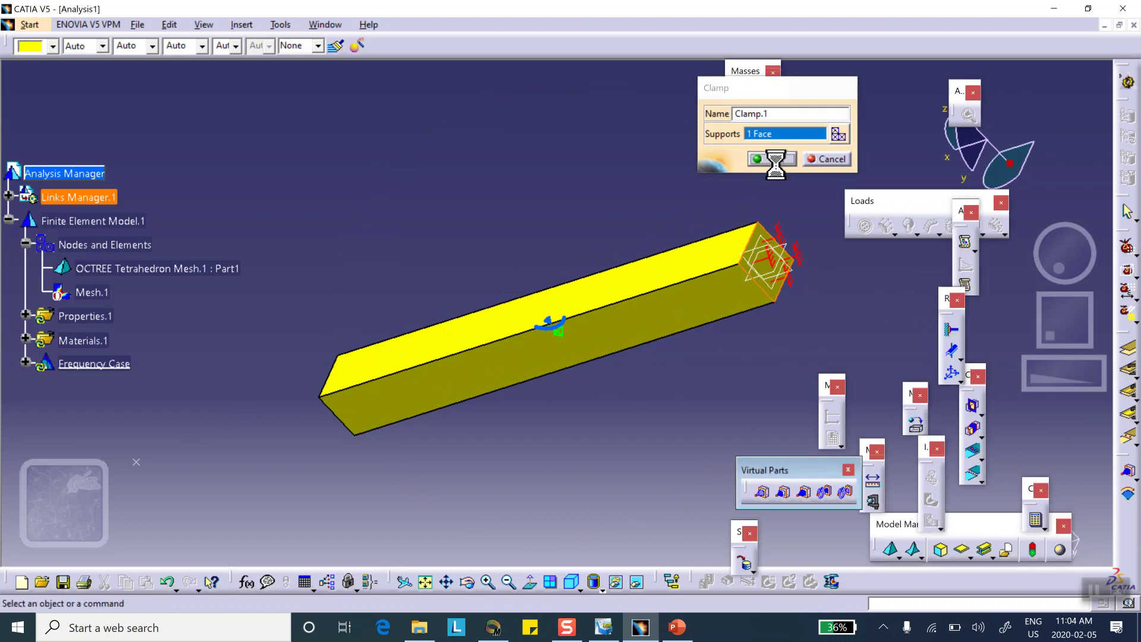
middle_drag(433, 377, 693, 274)
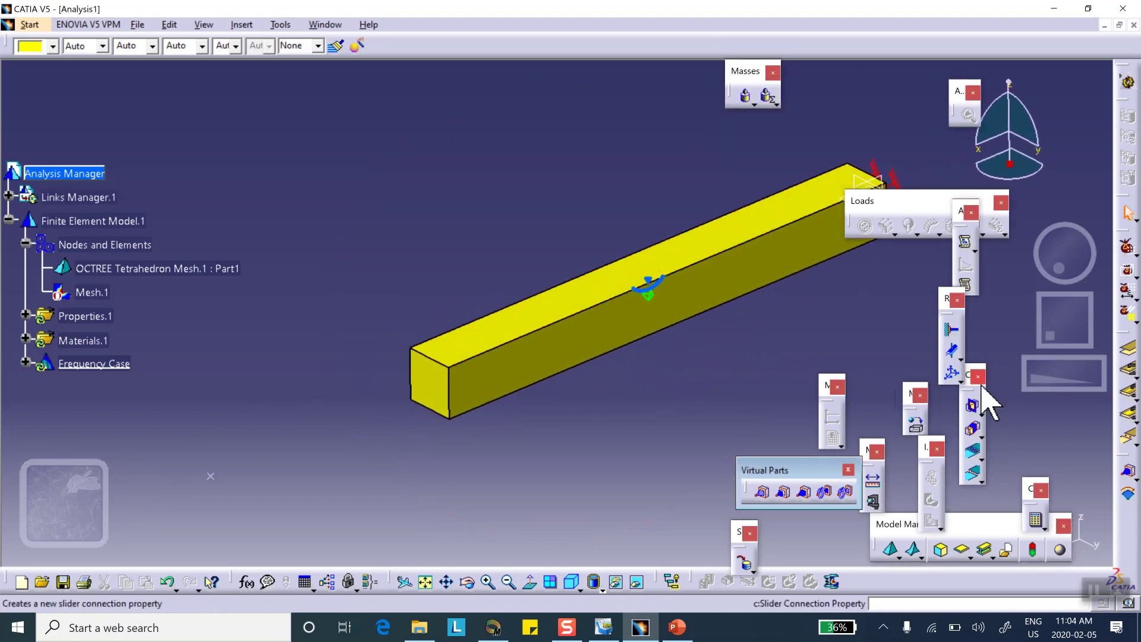
drag(795, 467, 766, 455)
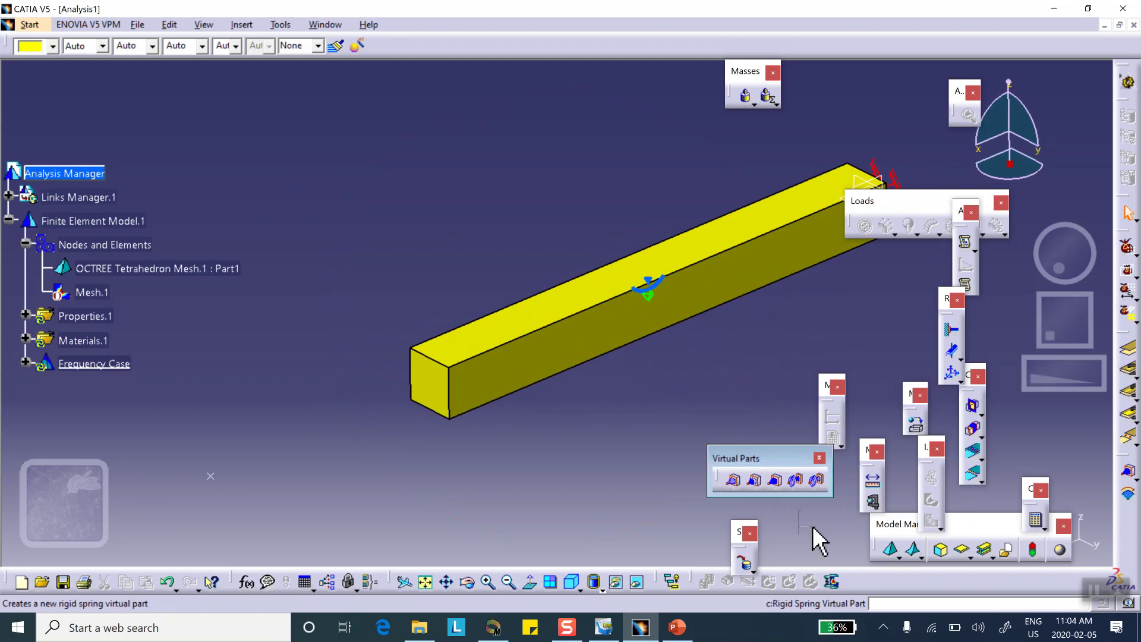
Step: Add a rigid spring virtual part on the bar's near end face, handled at Point.1
click(799, 479)
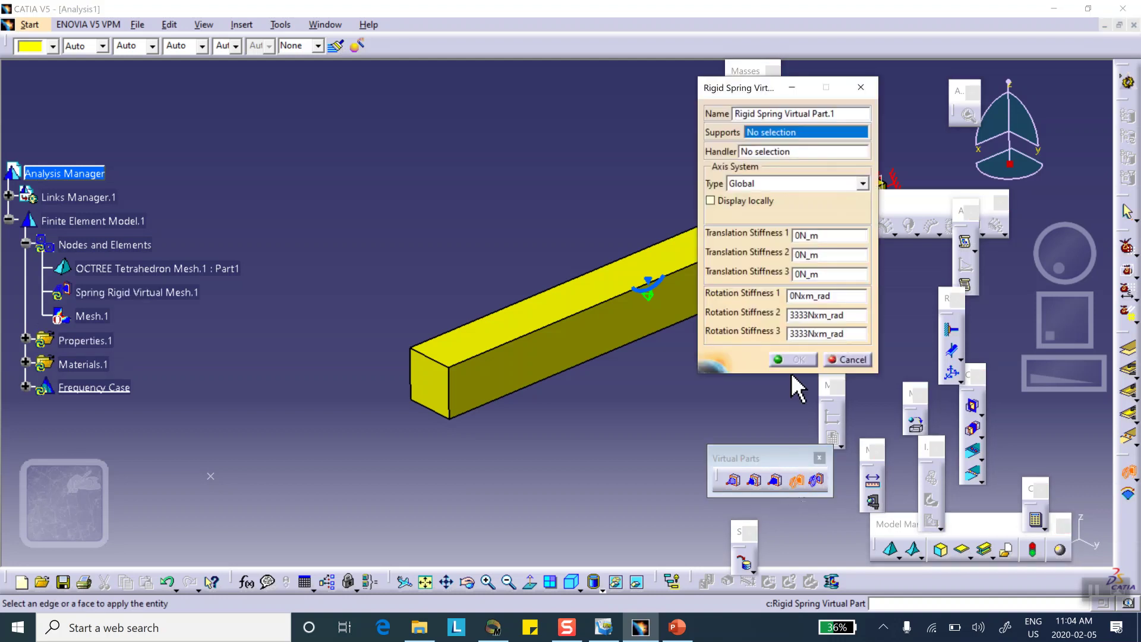
click(431, 387)
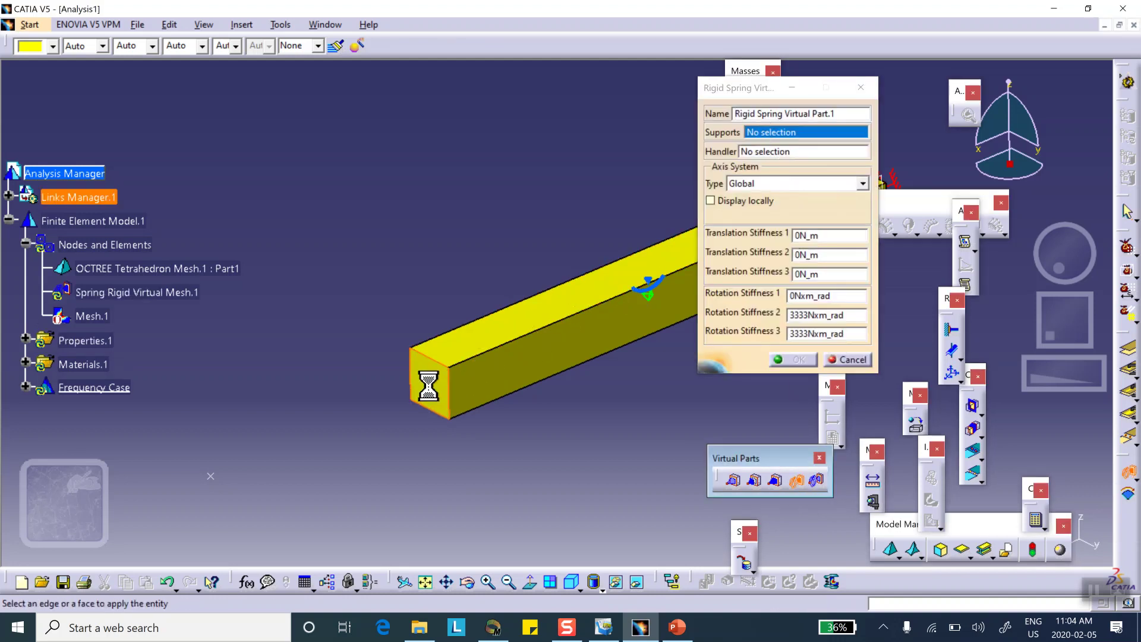
click(780, 151)
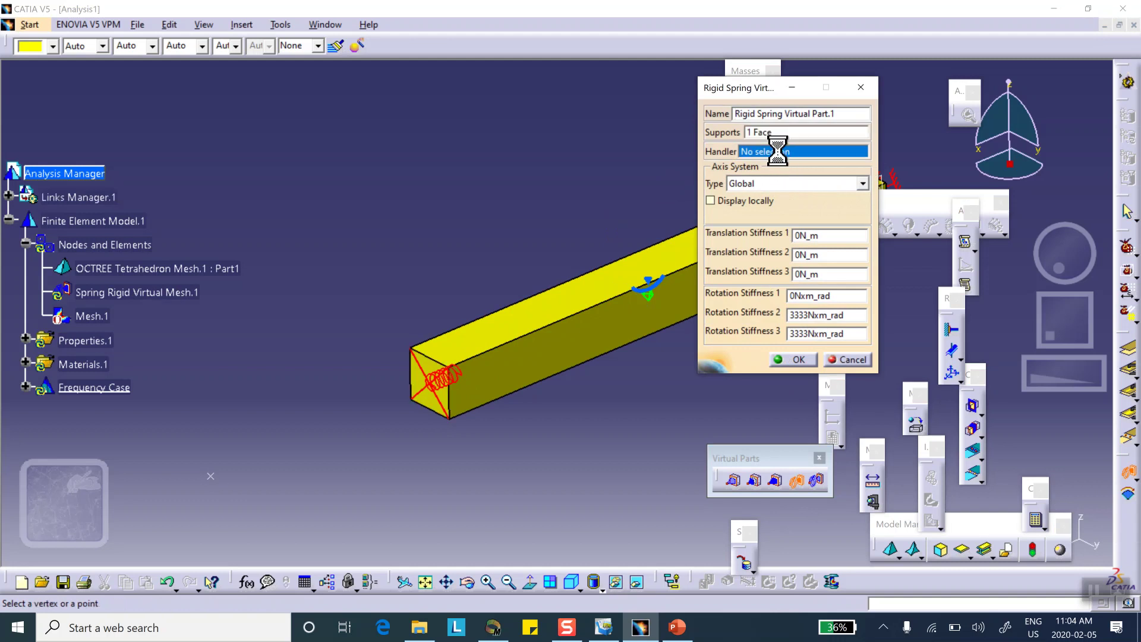
click(216, 471)
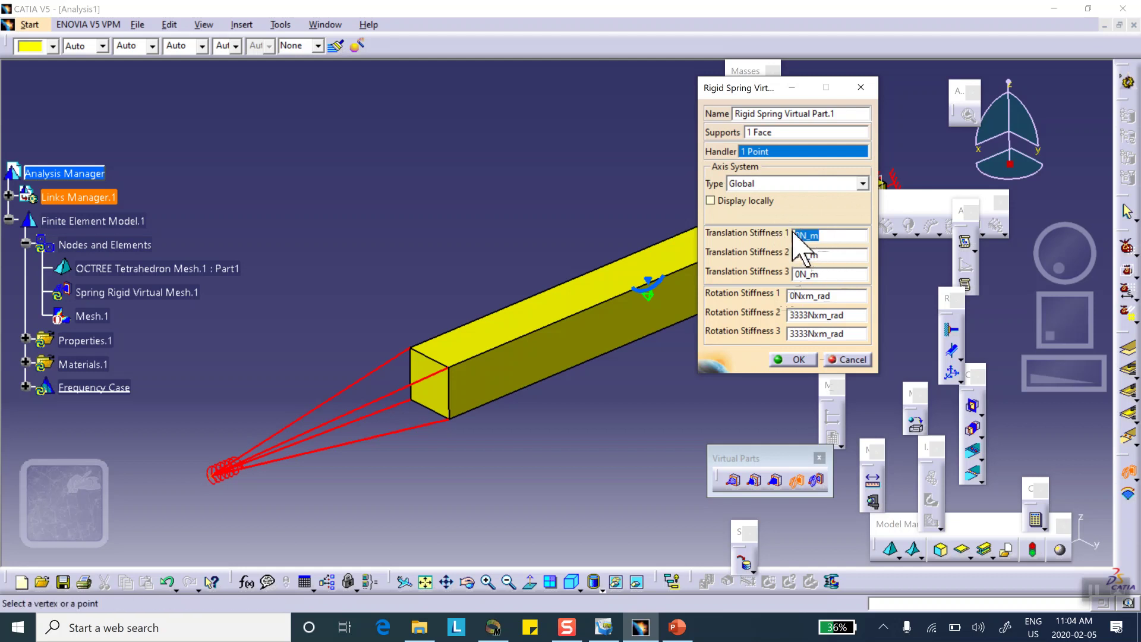
Step: Set translation stiffnesses 4e+008, 4e+006 and 4e+006 N_m and confirm the spring
text(4e+008)
click(828, 256)
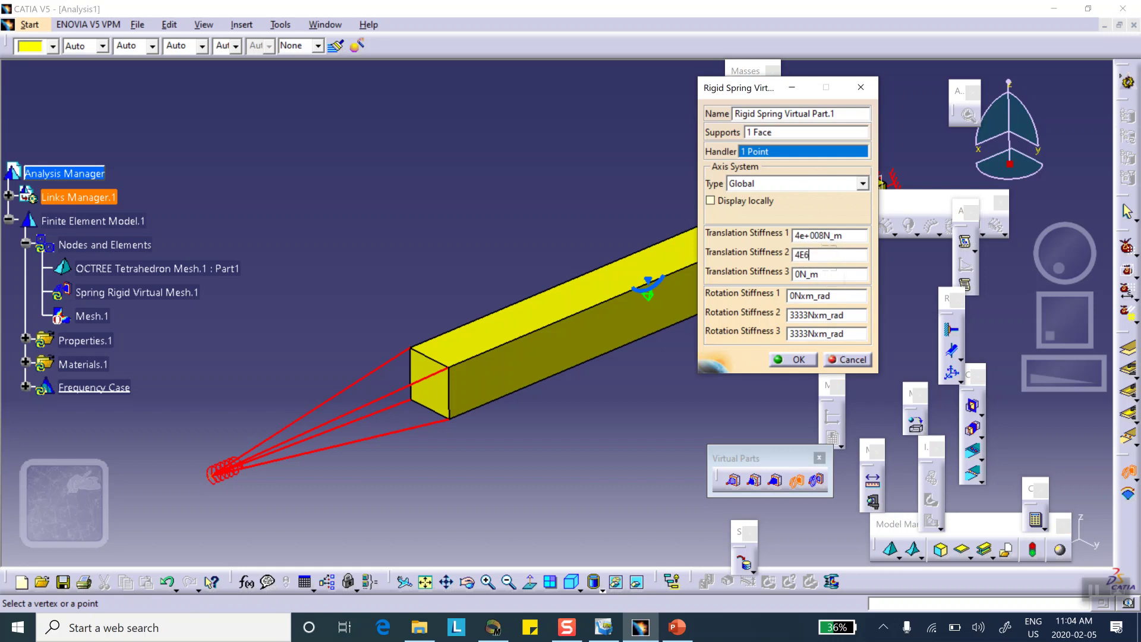
click(841, 274)
click(853, 296)
click(668, 419)
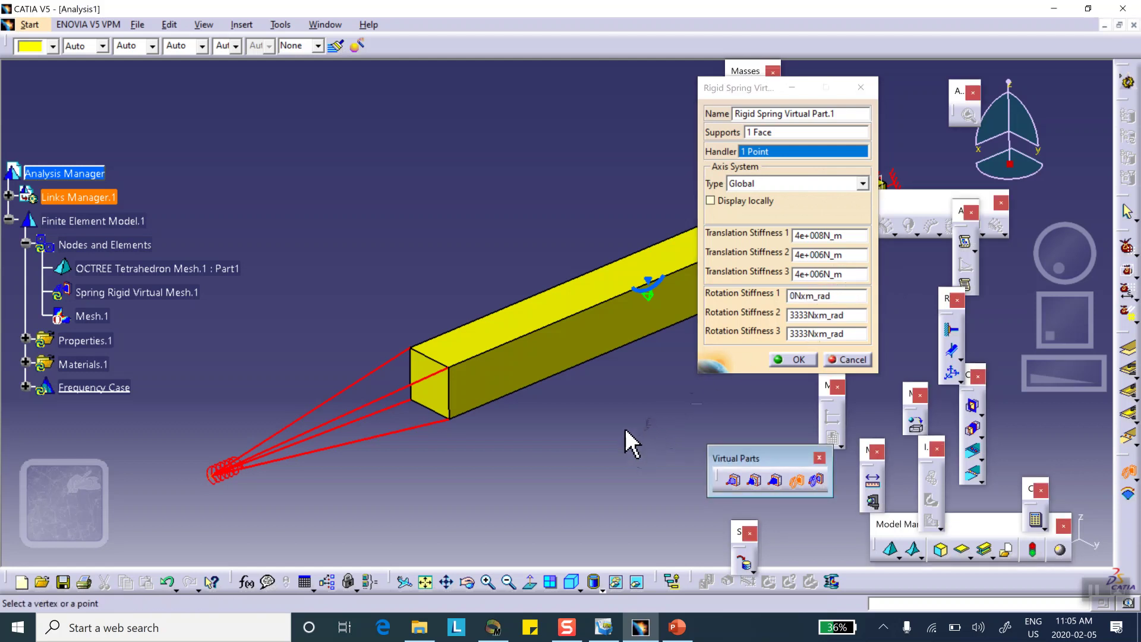
click(798, 359)
middle_drag(525, 186, 547, 256)
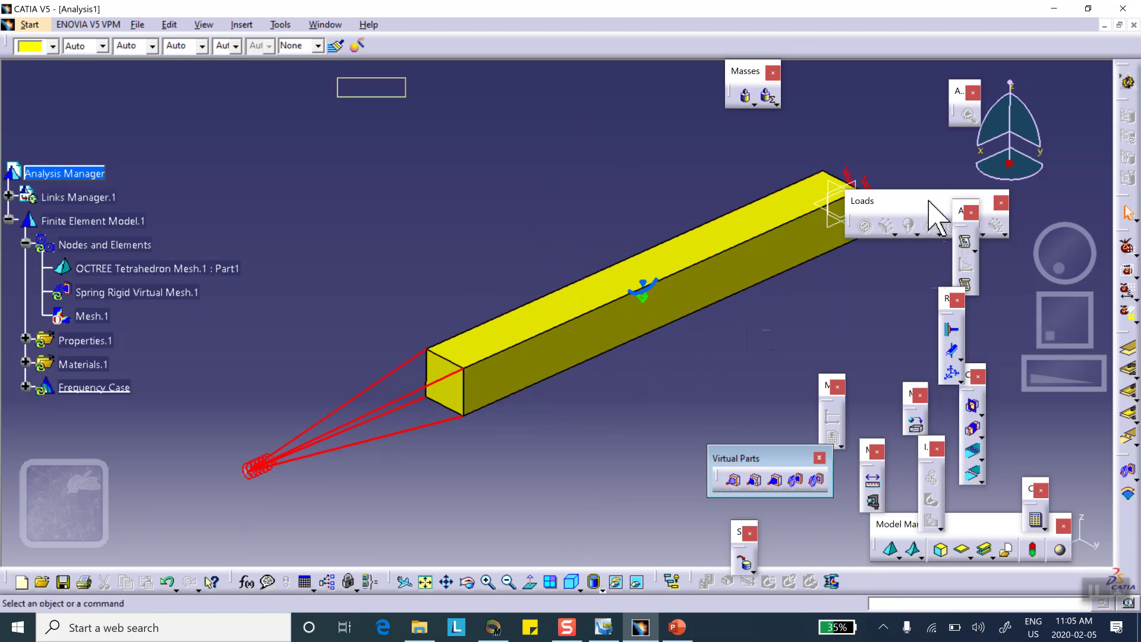
drag(999, 175, 997, 177)
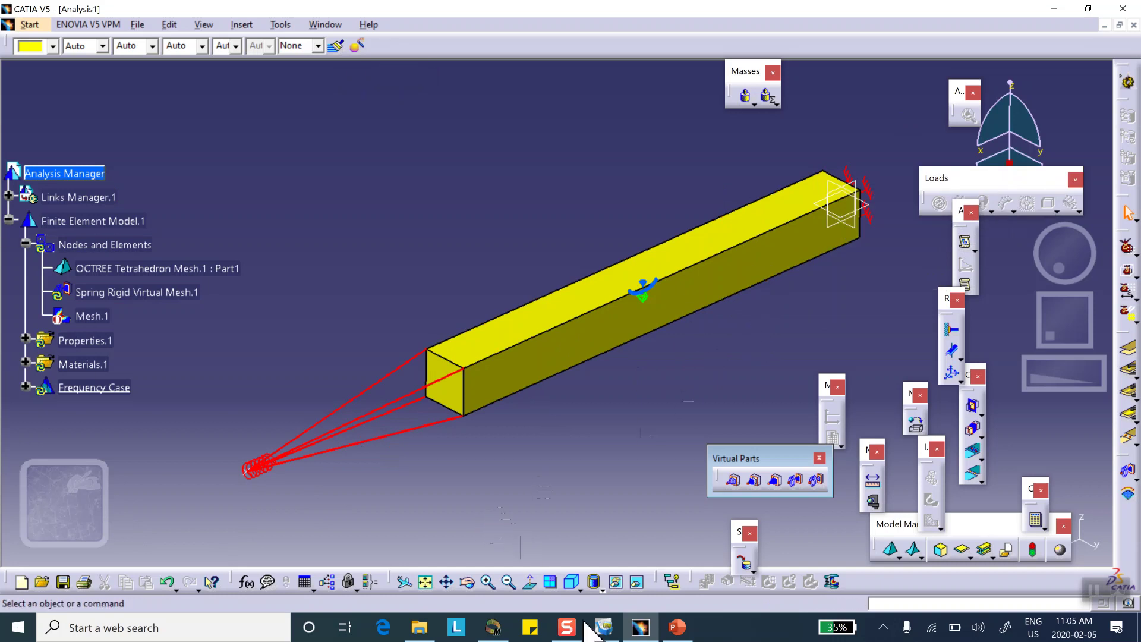
click(677, 628)
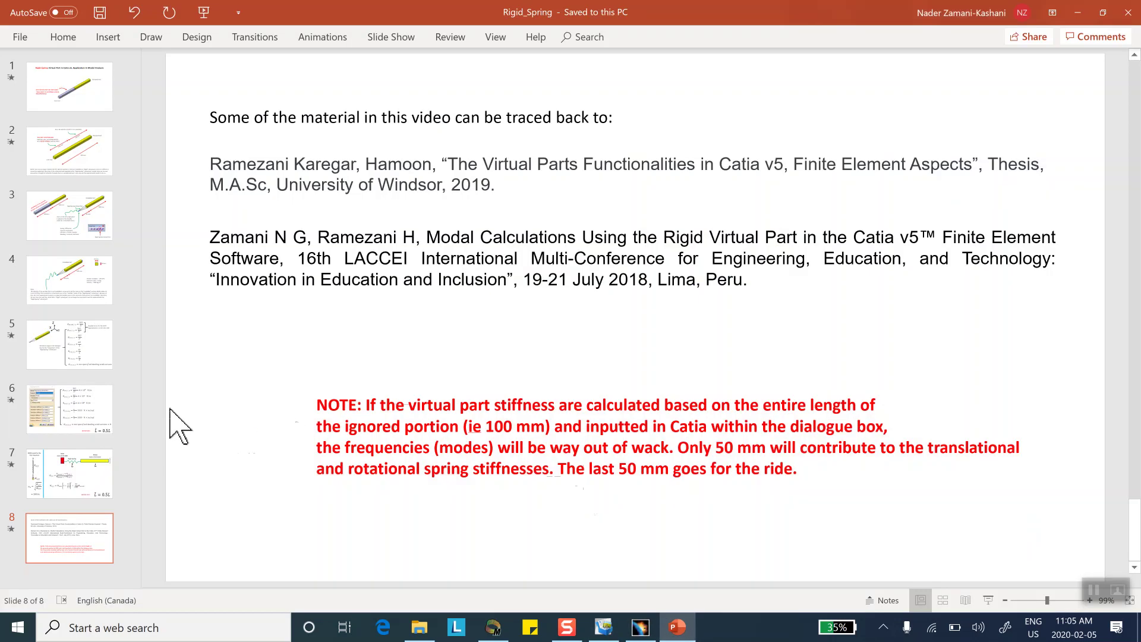
Step: Review slide 7's 208 Hz hand calculation, then minimise PowerPoint back to CATIA
click(70, 458)
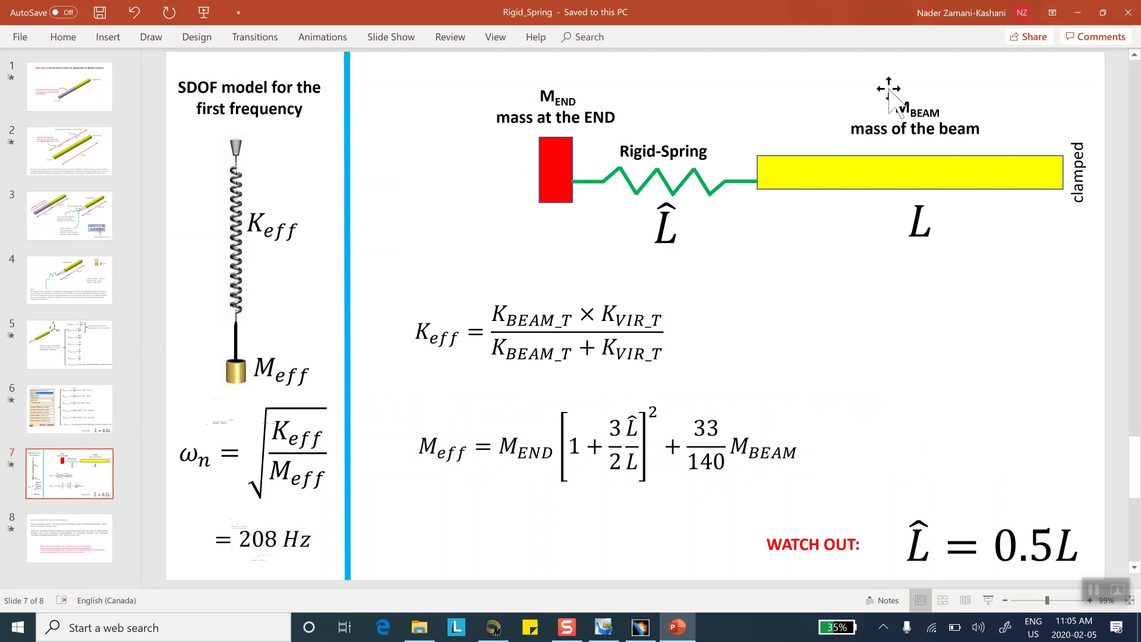
click(1079, 12)
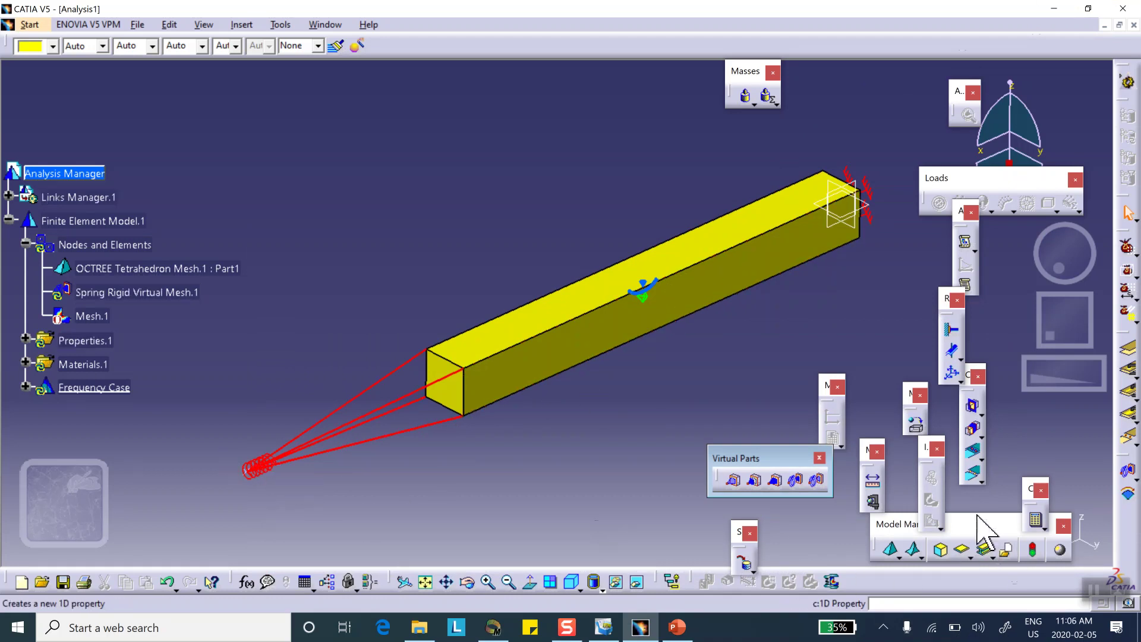
Step: Add Distributed Mass.1 of 0.079 kg on the rigid spring's virtual part mesh
click(746, 95)
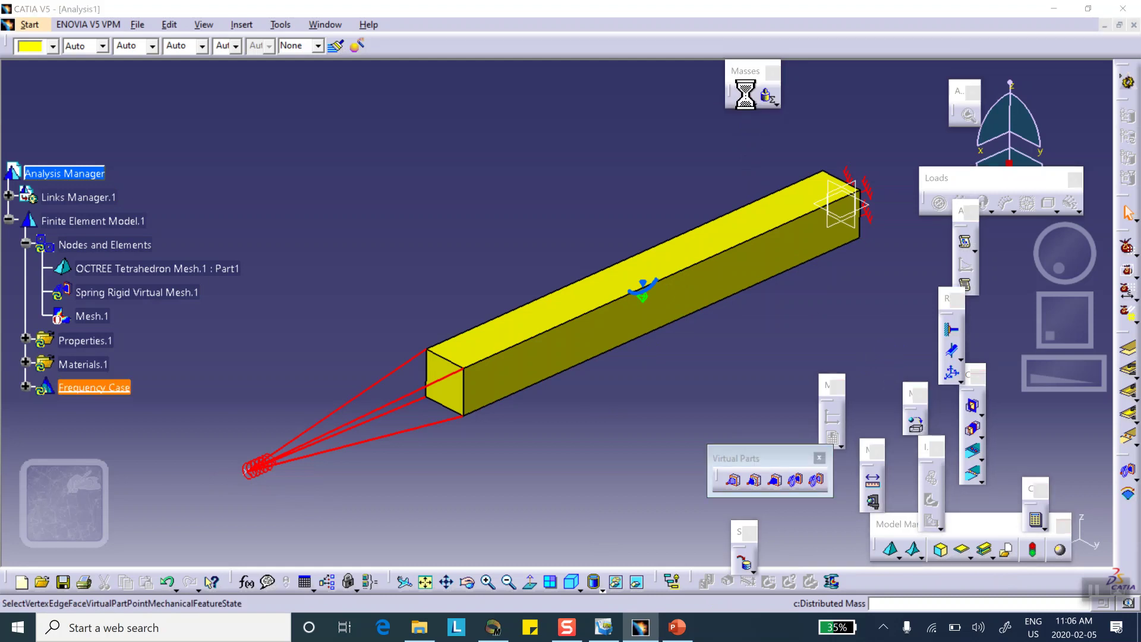
click(314, 445)
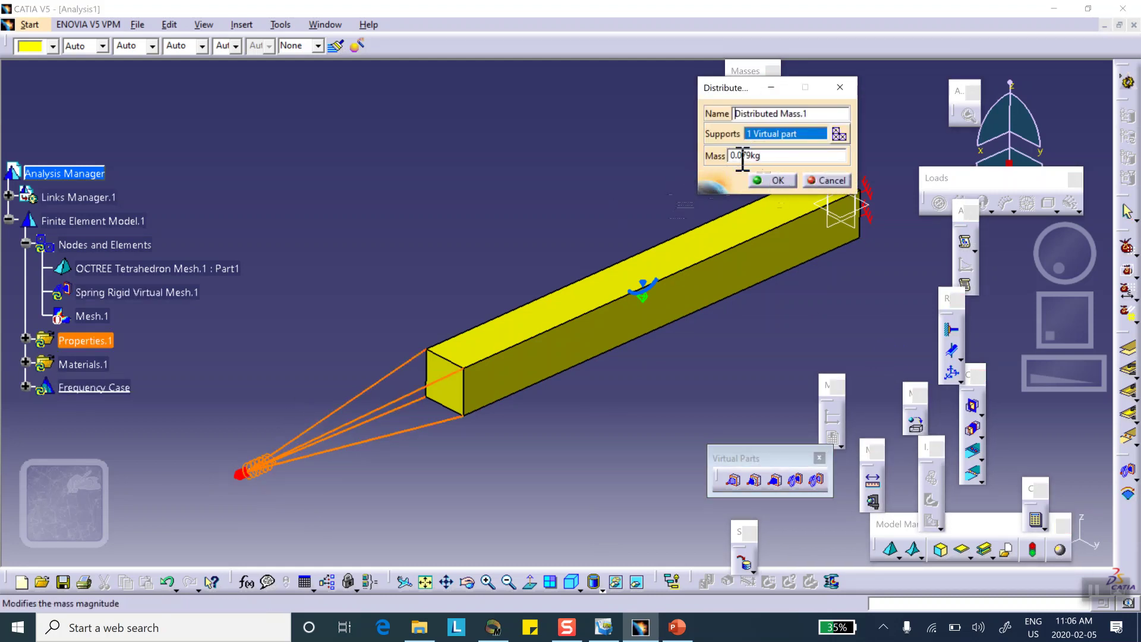
click(761, 179)
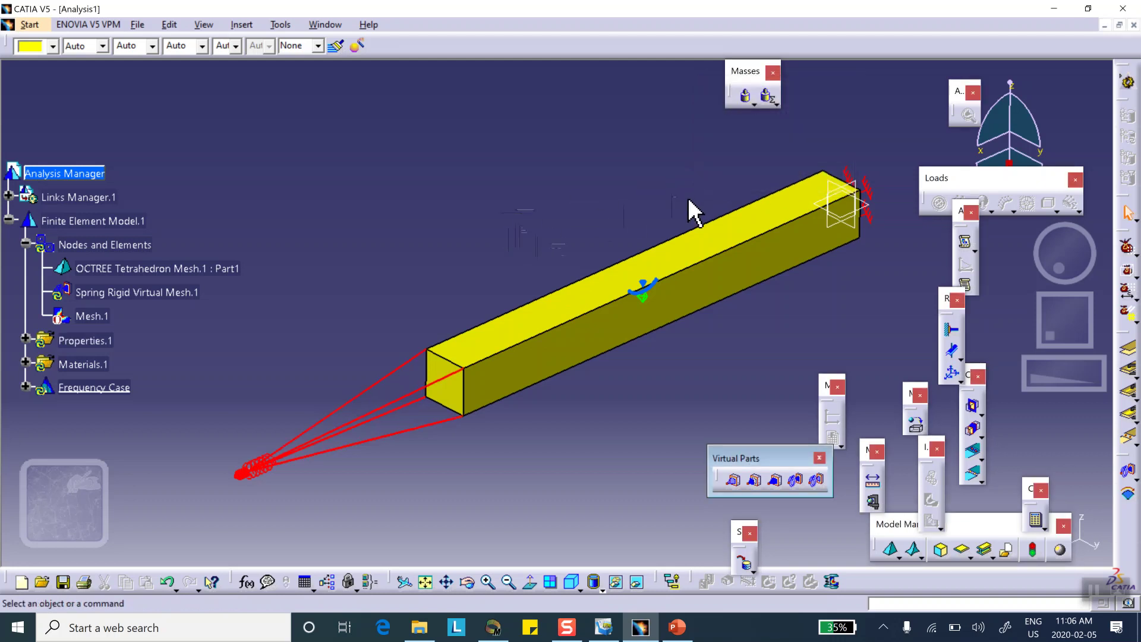
Step: Compute Frequency Case Solution.1, then show Deformed mesh.1 and animate the bar's vibration mode
click(1036, 519)
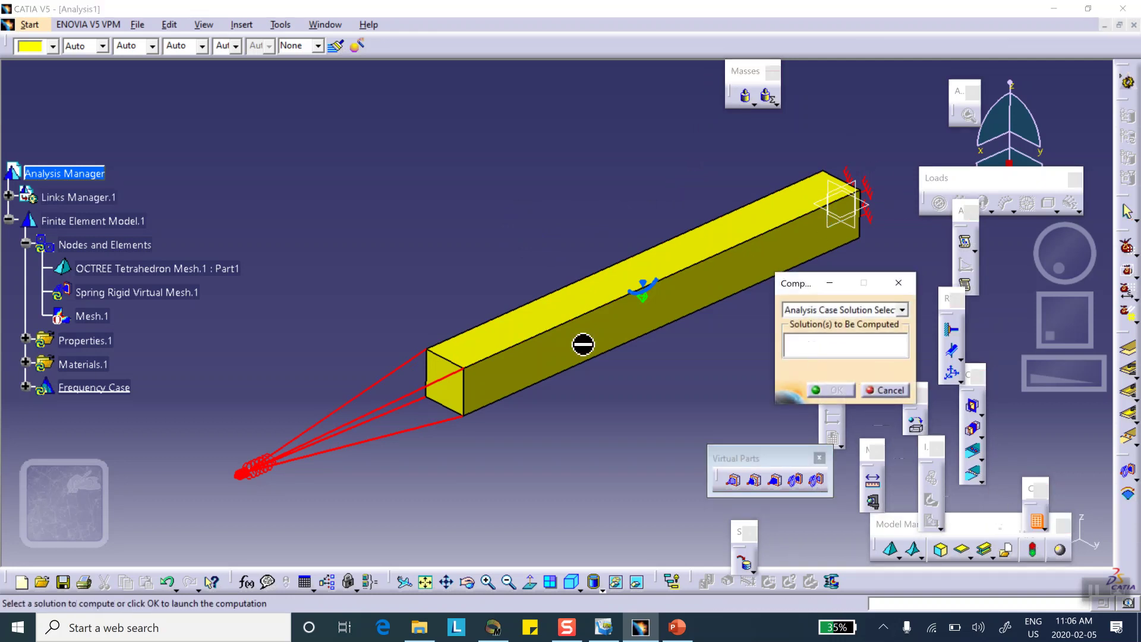
click(25, 386)
scroll(268, 301, down, 2)
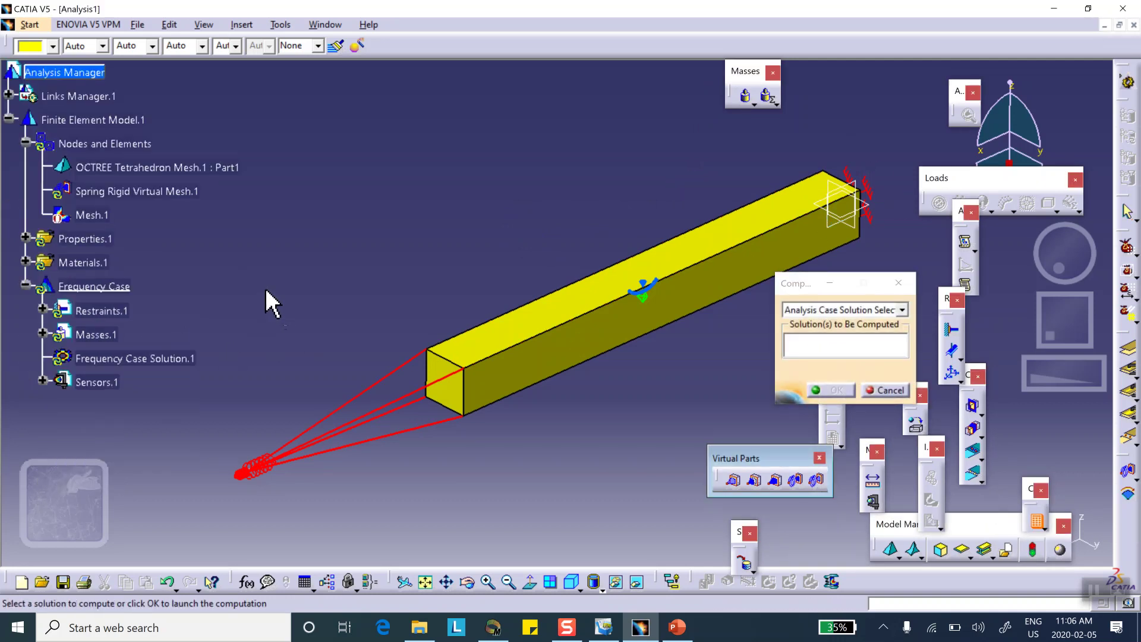
click(151, 360)
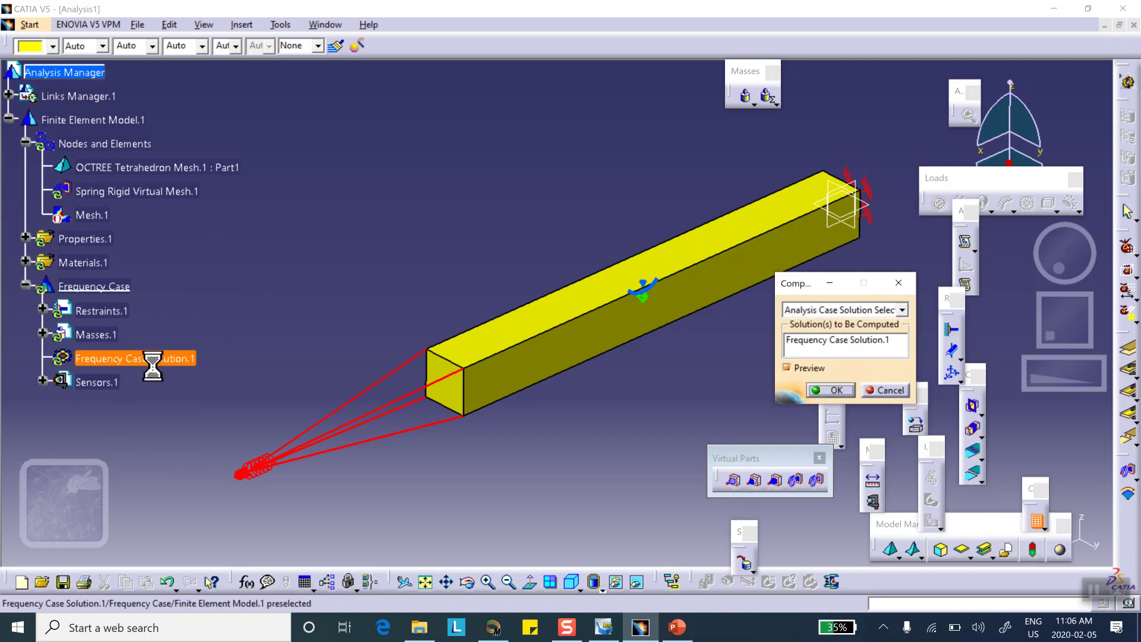
click(835, 390)
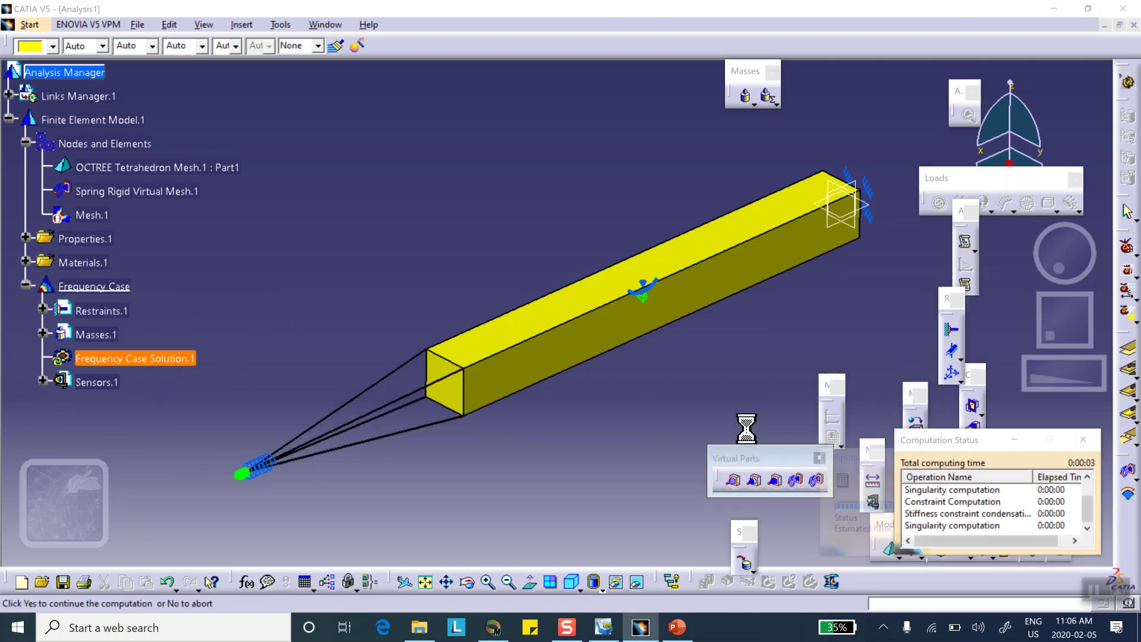
click(812, 347)
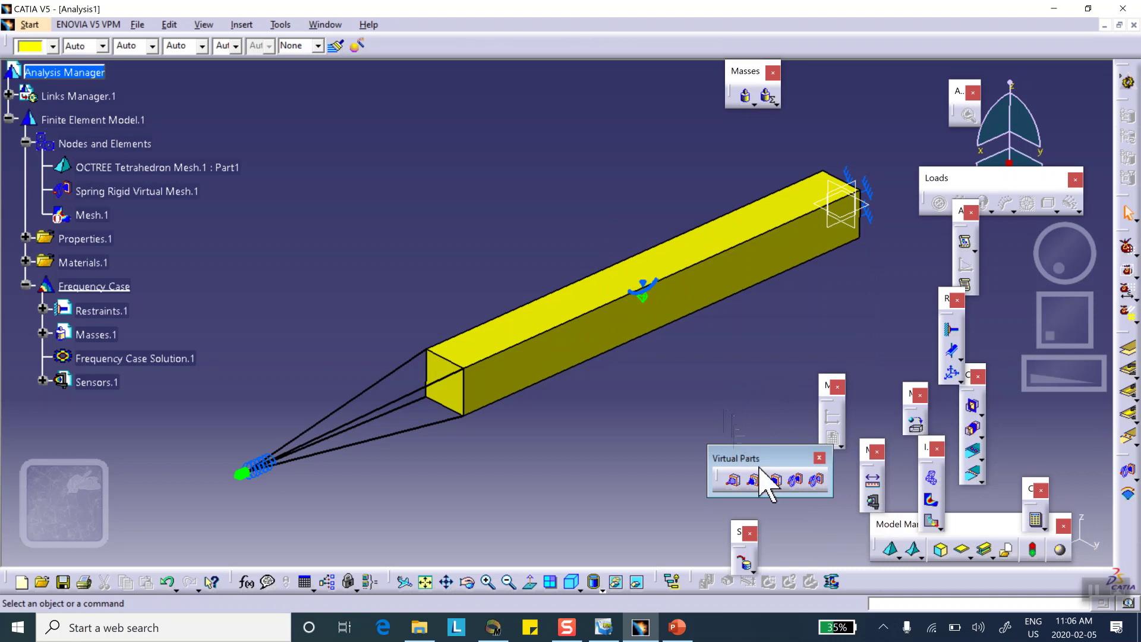
click(932, 478)
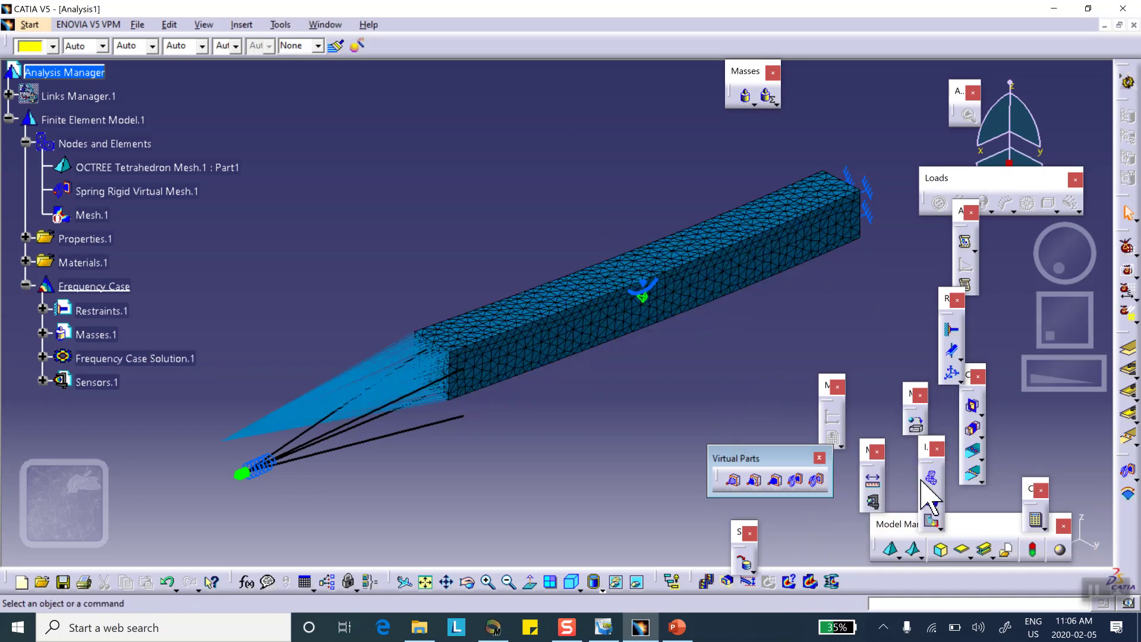
click(707, 579)
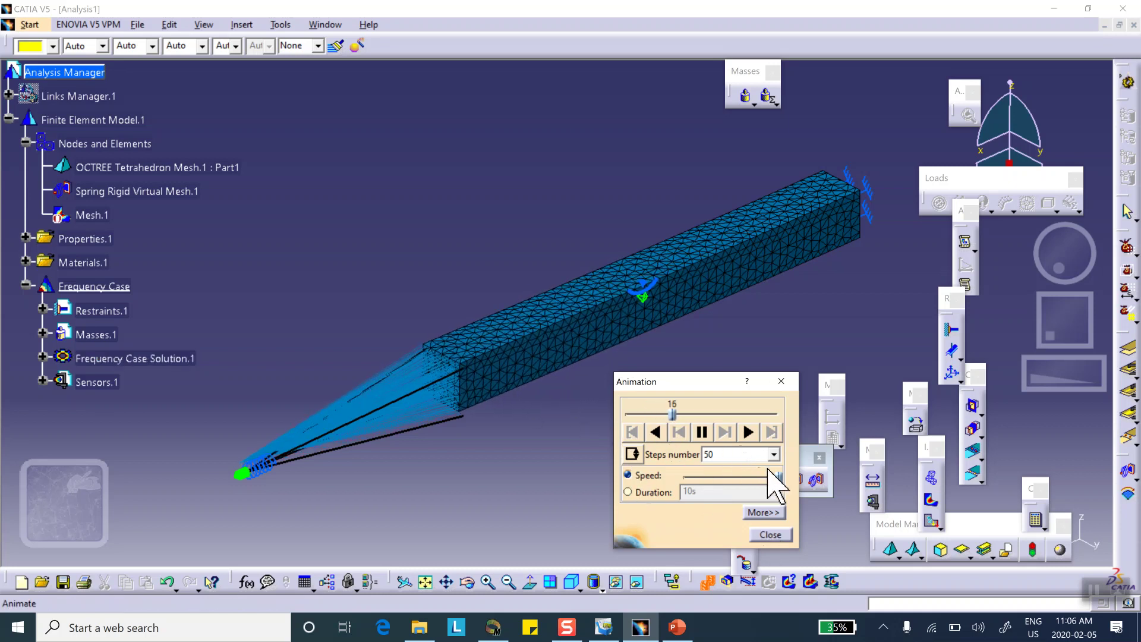
Step: Open the mode list, preview modes 1 and 2 (211.913, 211.919 Hz), and compare with the presentation
click(768, 535)
double_click(568, 328)
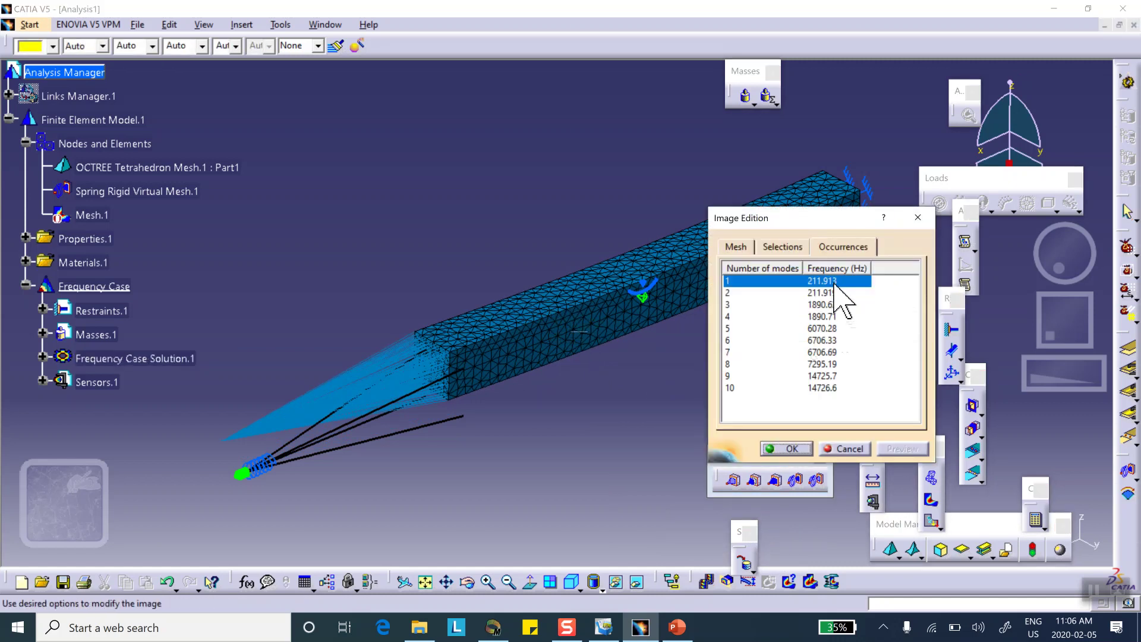
click(844, 293)
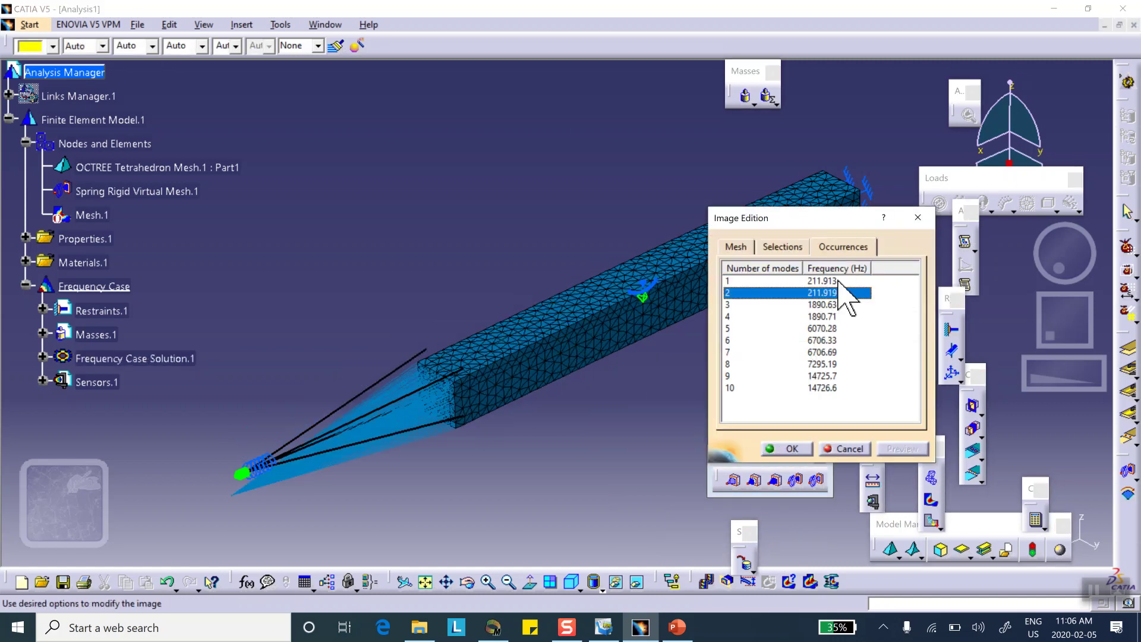
click(838, 281)
click(844, 293)
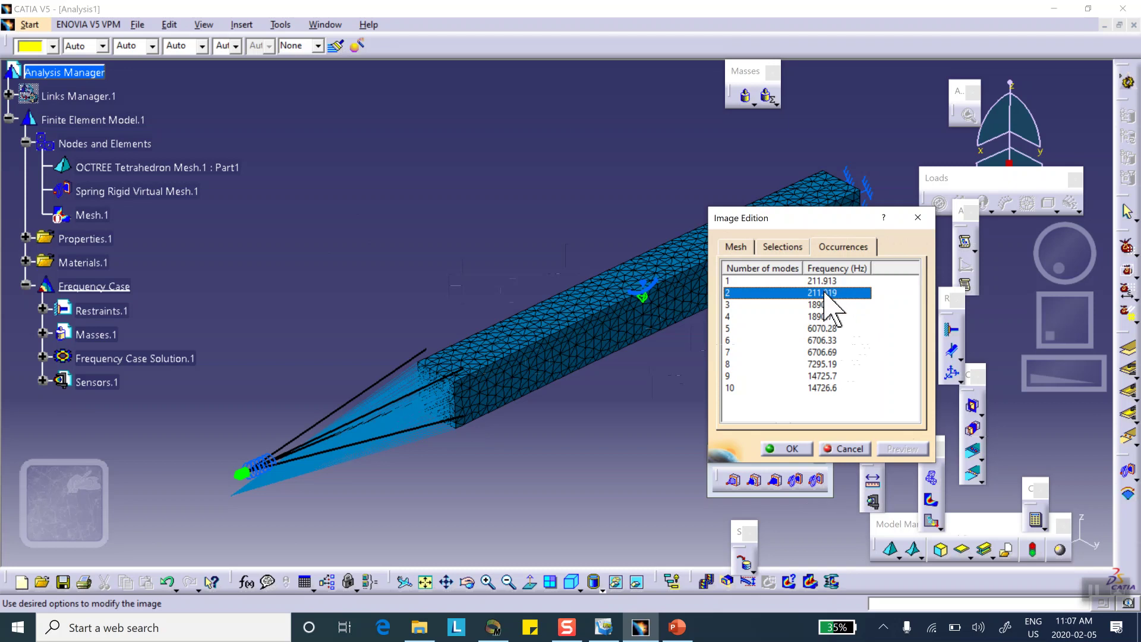
click(673, 611)
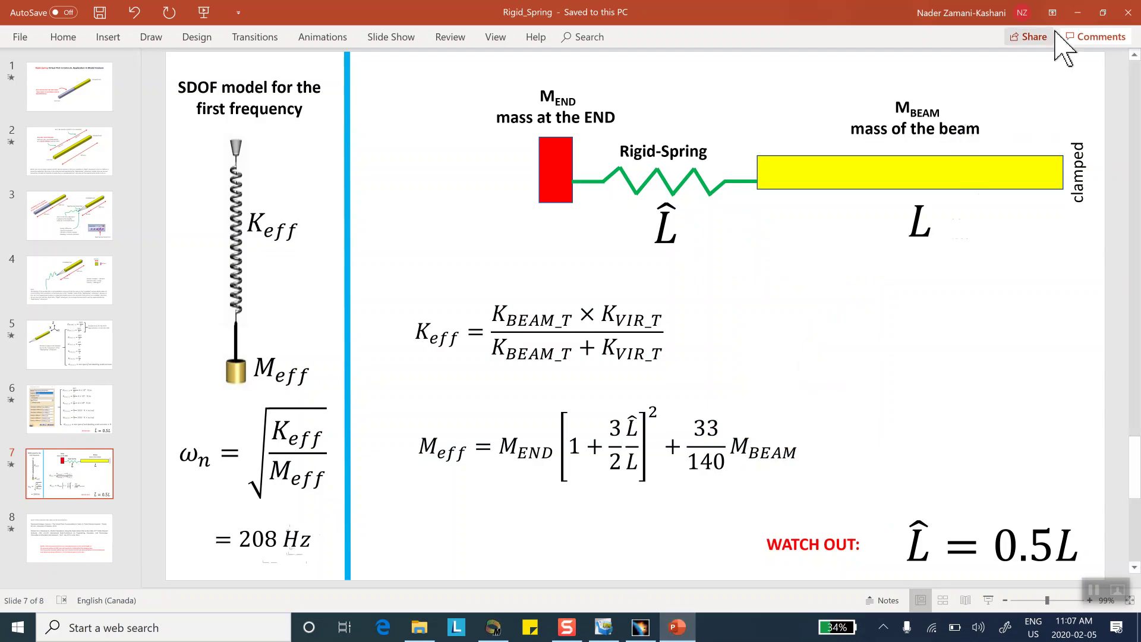
click(1077, 12)
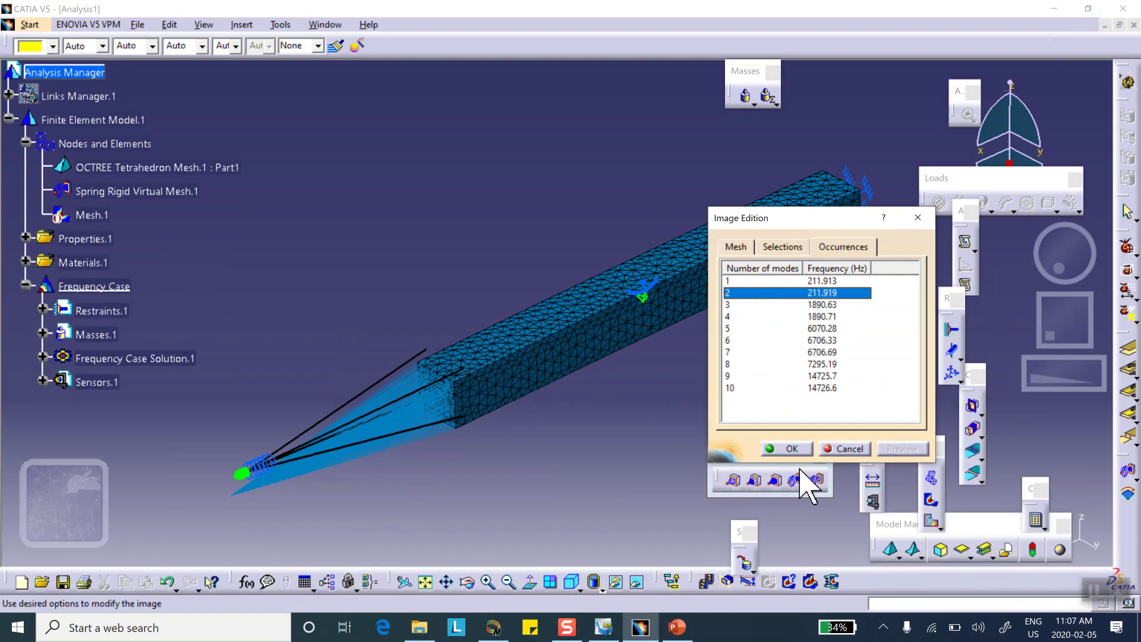
Step: Close the Image Edition frequency list and expand Properties.1 in the specification tree
click(792, 446)
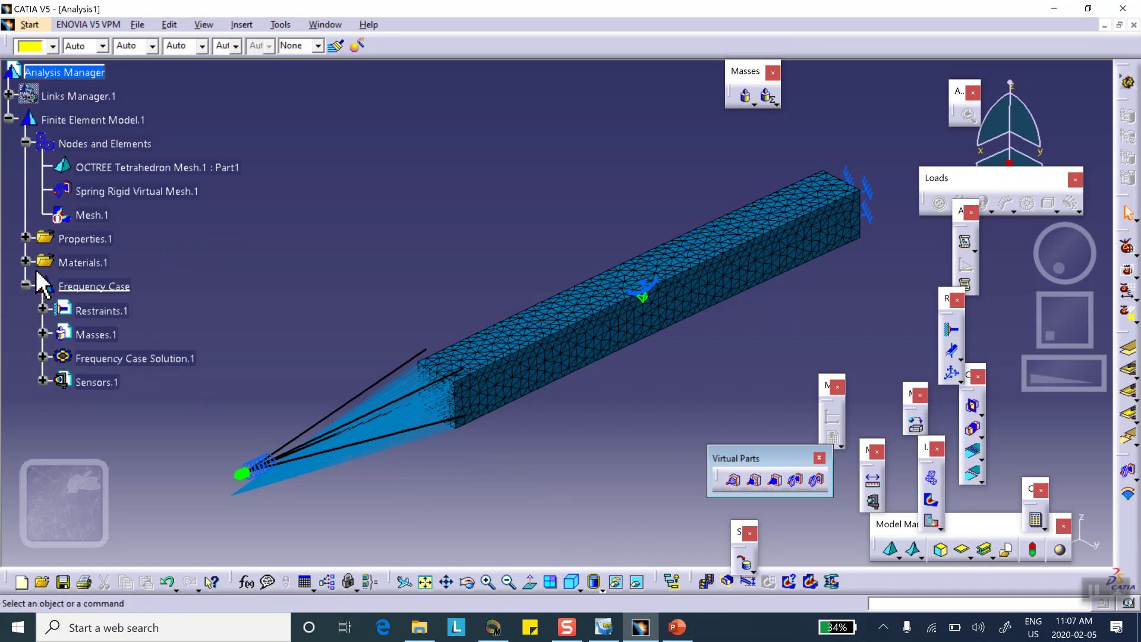
click(25, 237)
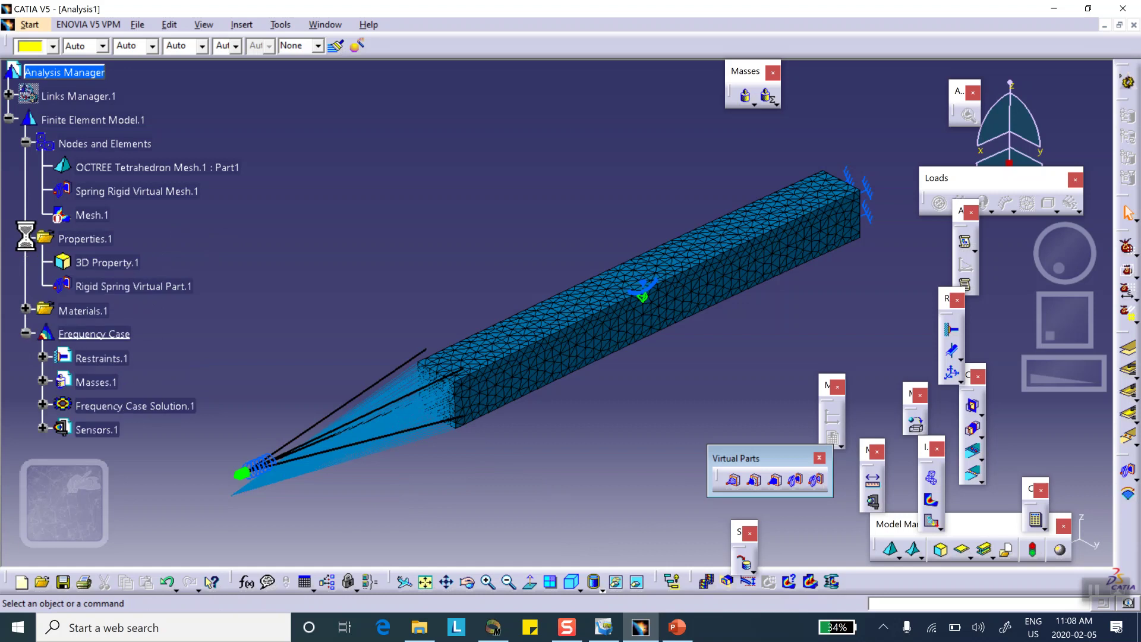
Step: Set Rigid Spring Virtual Part.1 translation stiffnesses 2 and 3 to 0, keeping stiffness 1 at 4e+008
double_click(115, 289)
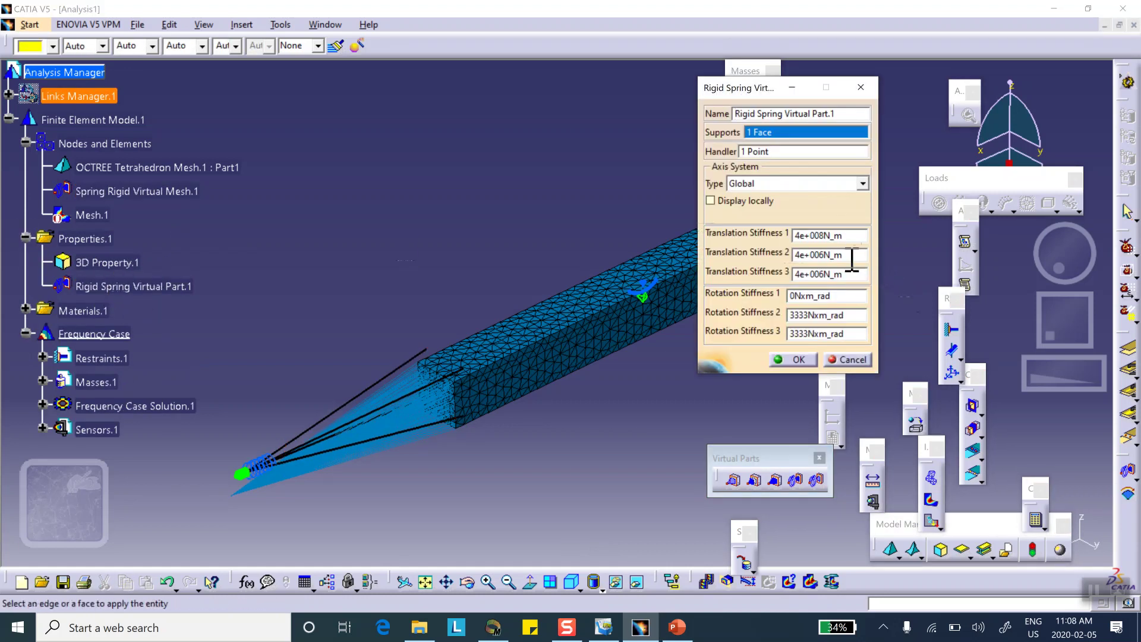
double_click(854, 255)
click(846, 275)
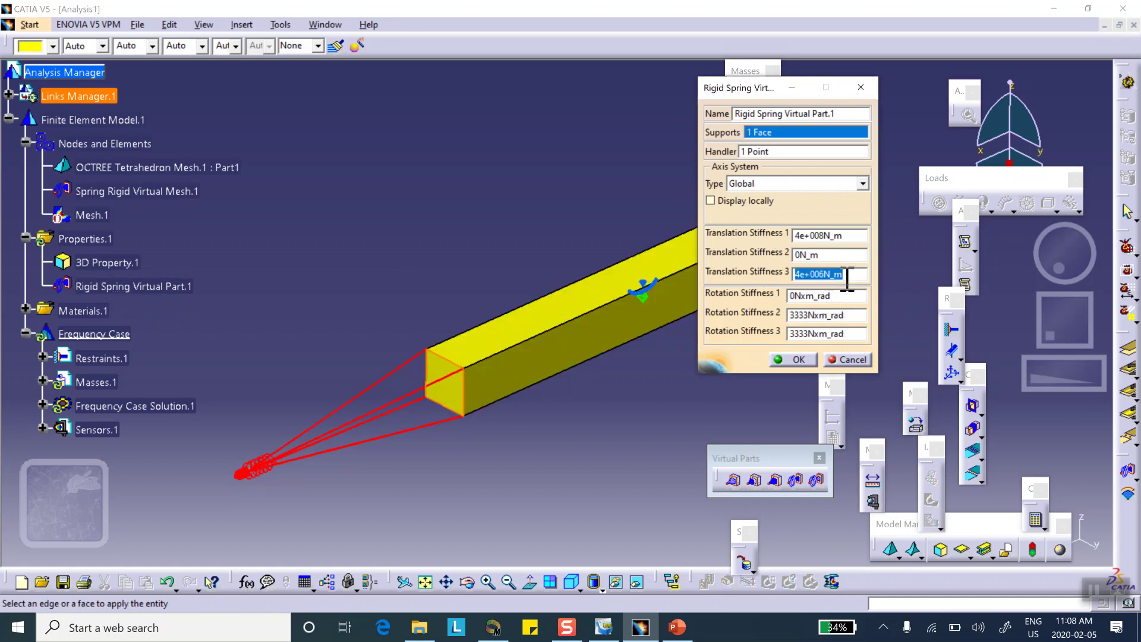
text(0)
key(shift+Tab)
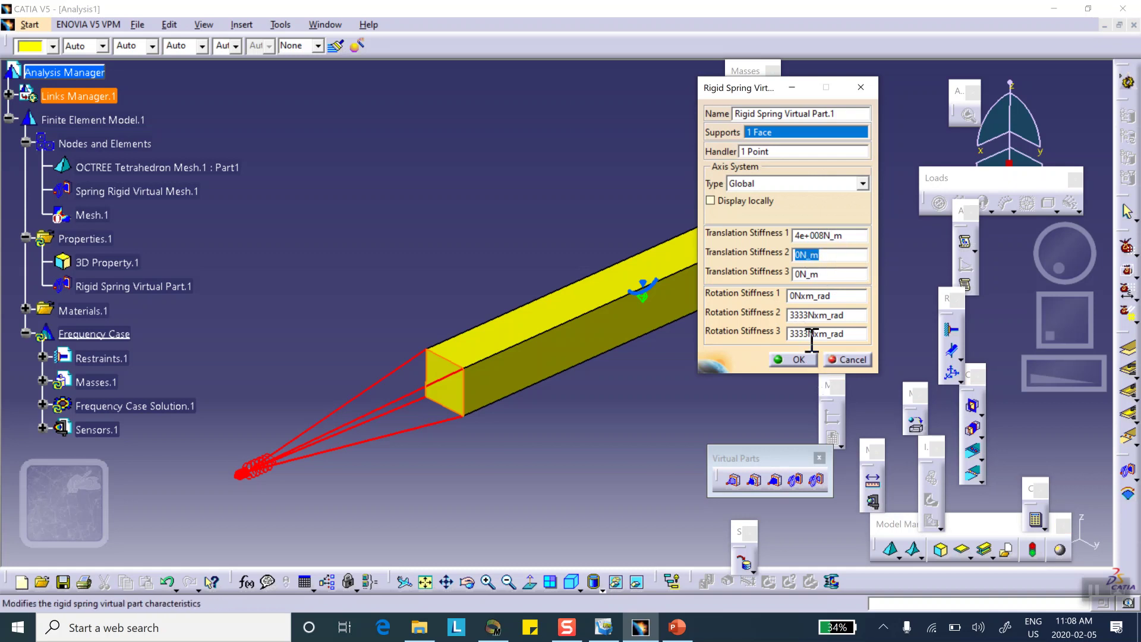
click(799, 359)
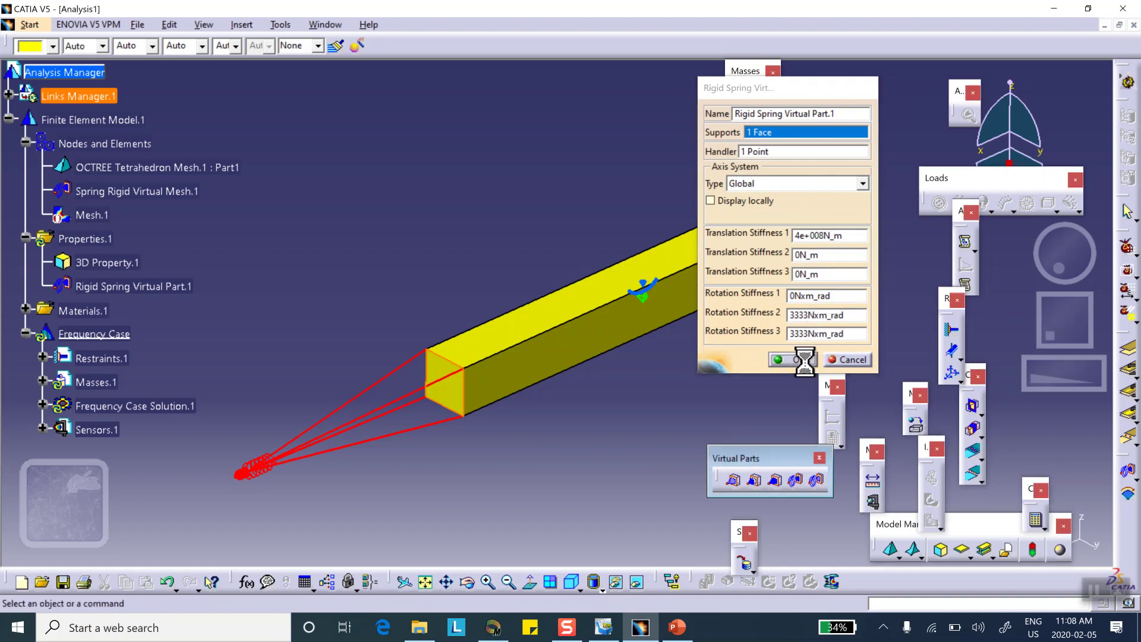
Step: Recompute Frequency Case Solution.1 and check its deformed-mesh mode list, now starting at 215.492 Hz
click(1035, 519)
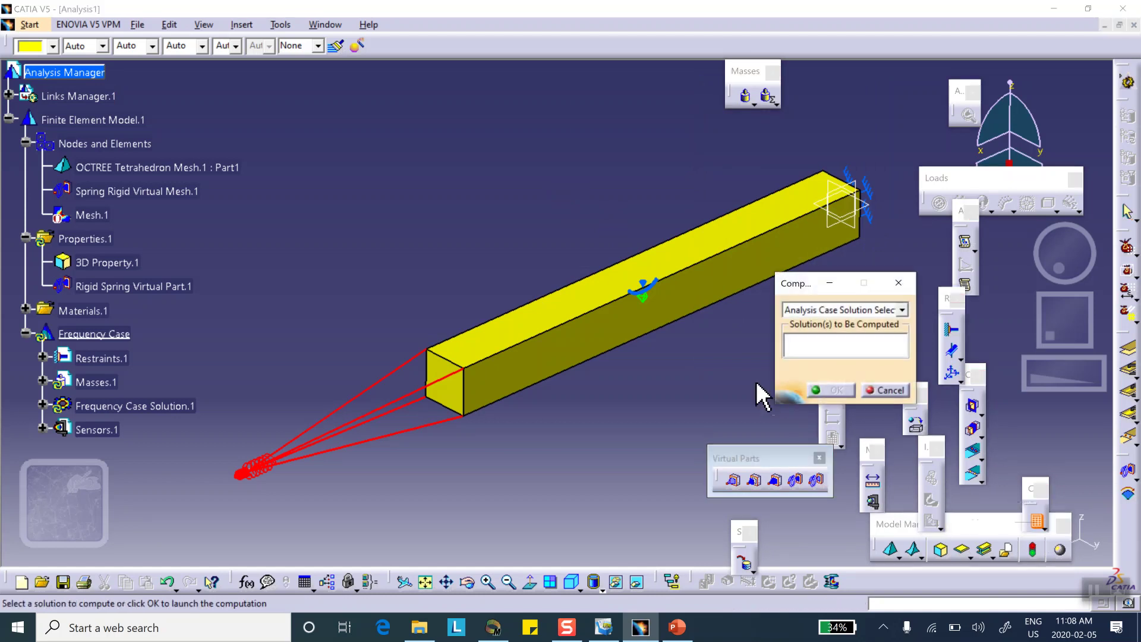
click(176, 407)
click(829, 412)
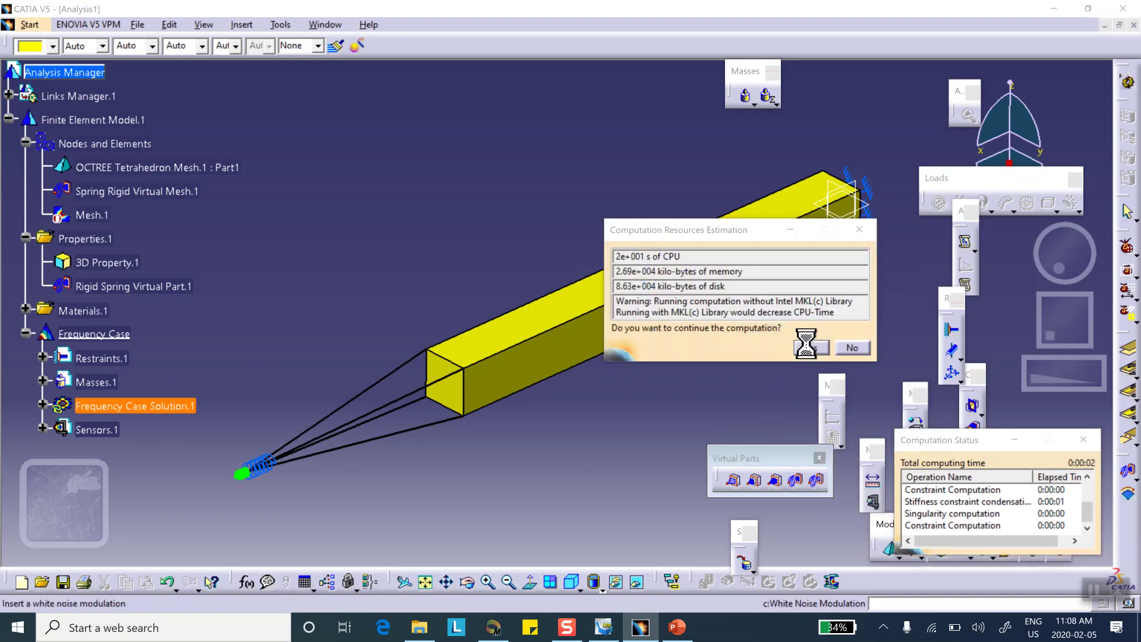
click(809, 346)
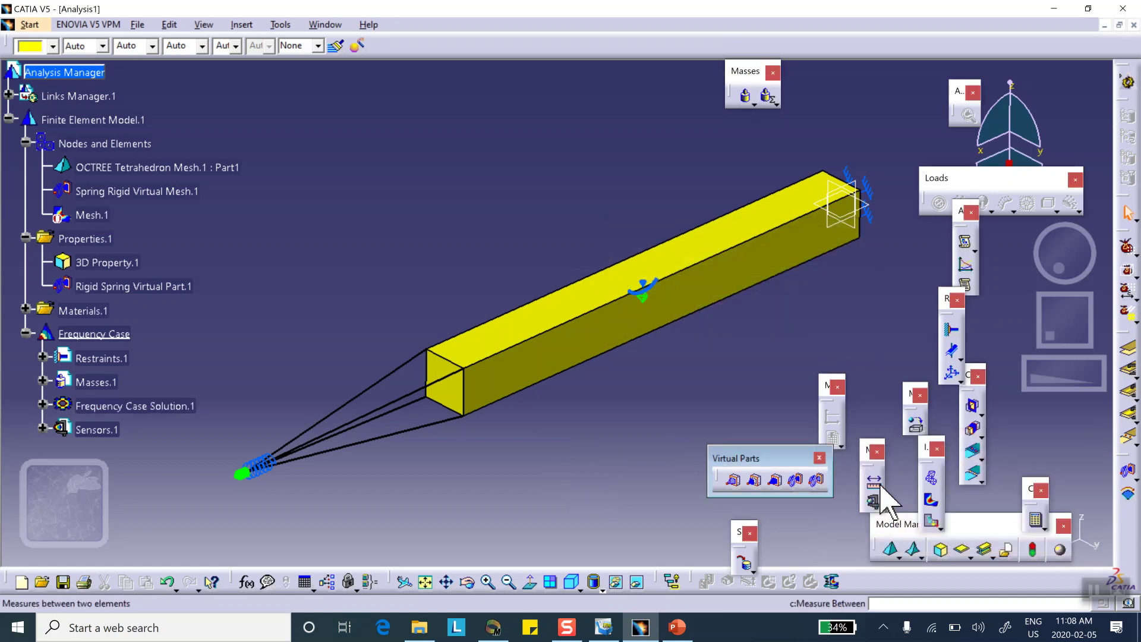
click(929, 479)
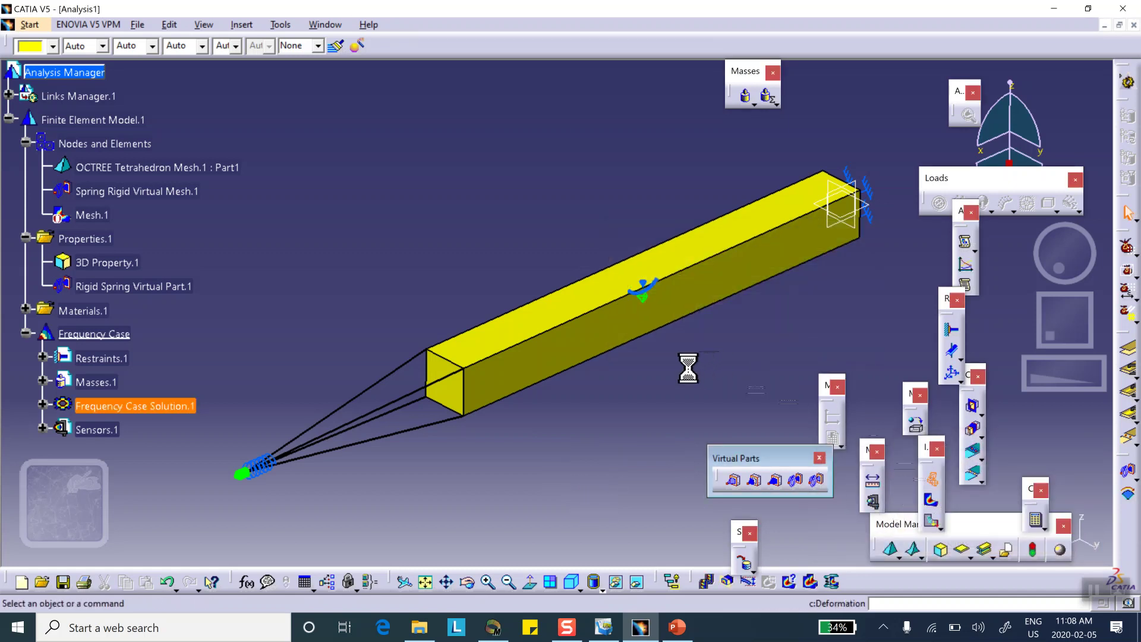
double_click(577, 319)
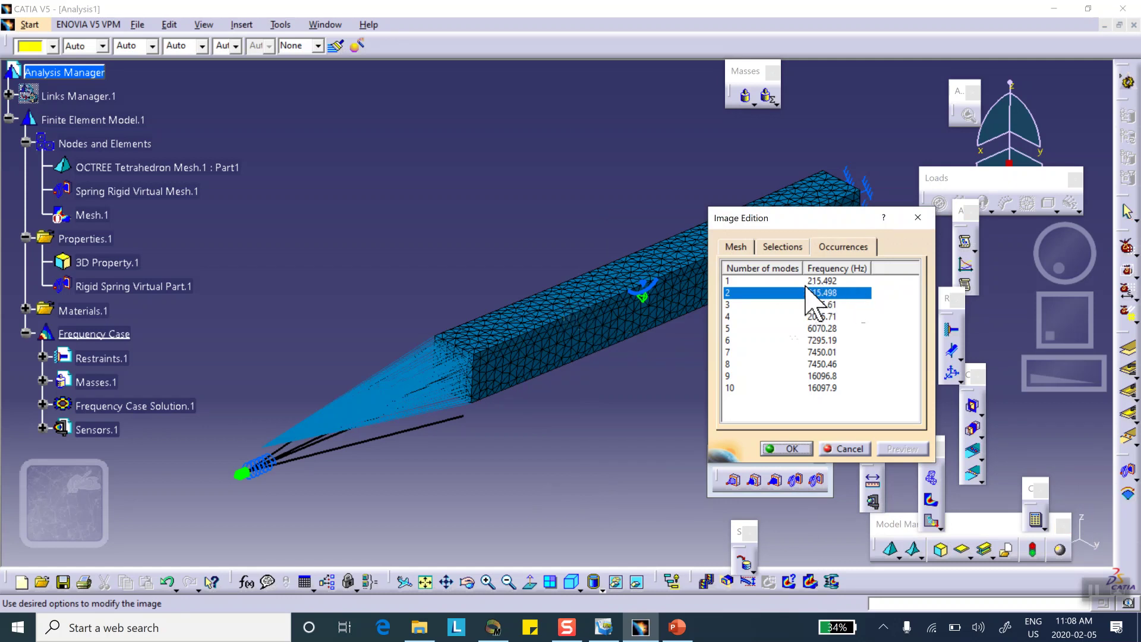
click(792, 449)
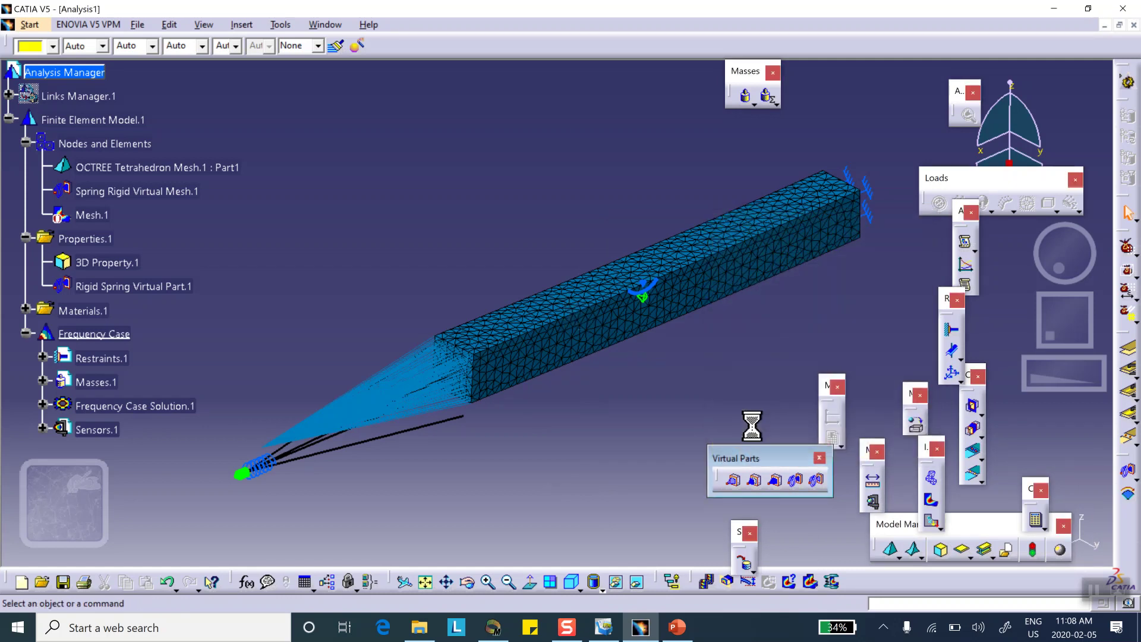
Step: Set Translation Stiffness 1 and Rotation Stiffnesses 1–3 of Rigid Spring Virtual Part.1 to 0
double_click(144, 286)
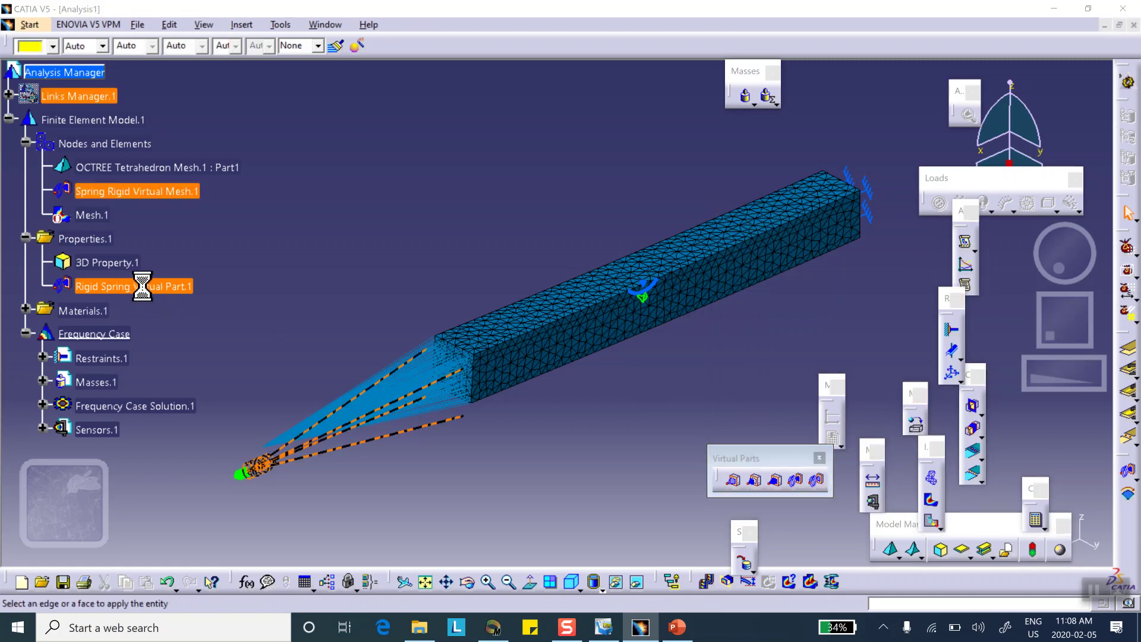
double_click(833, 236)
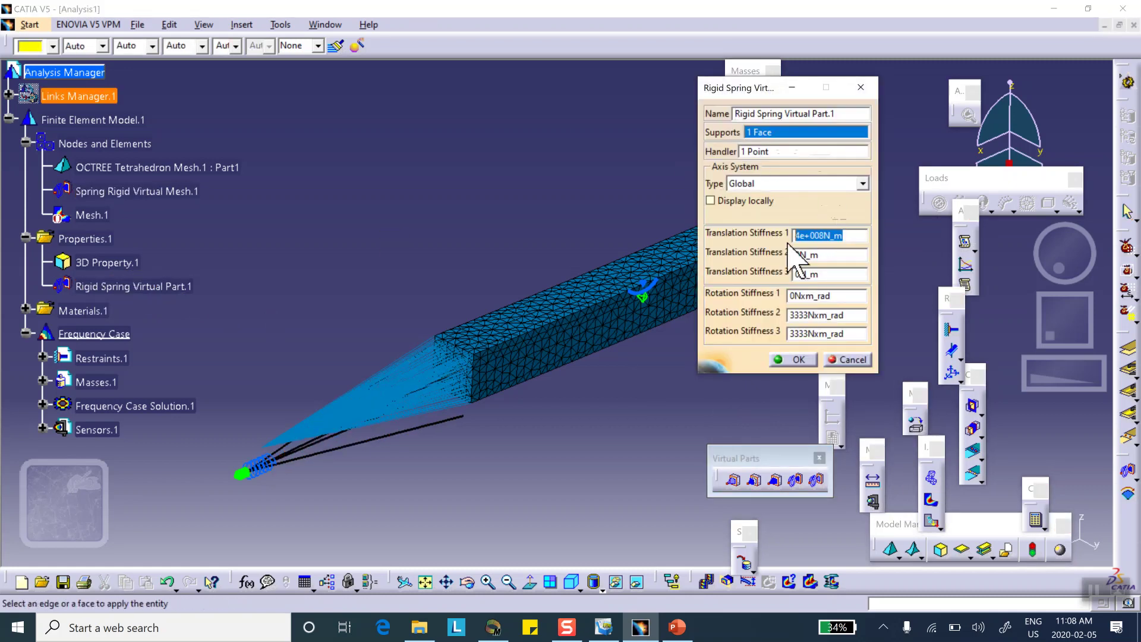
text(0)
double_click(852, 297)
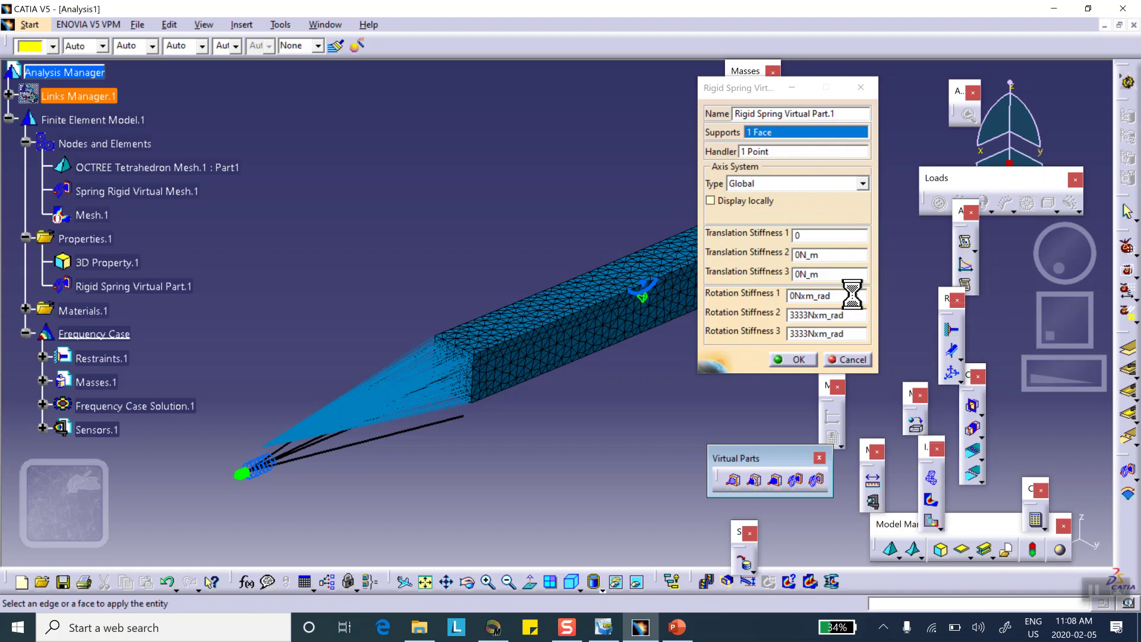
text(0)
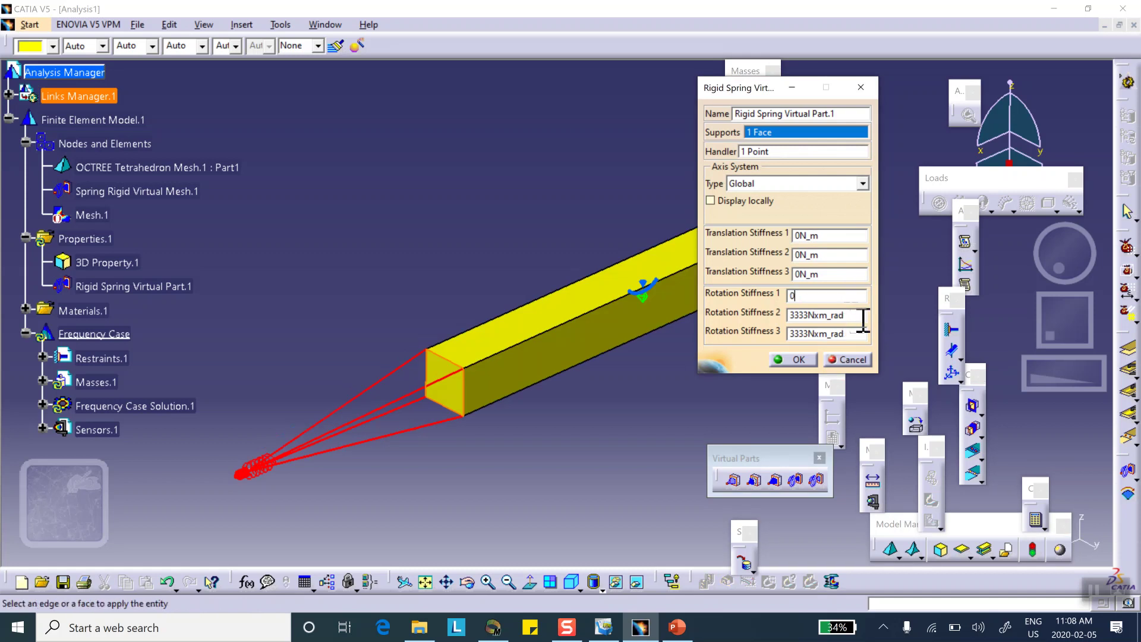
double_click(860, 315)
text(0)
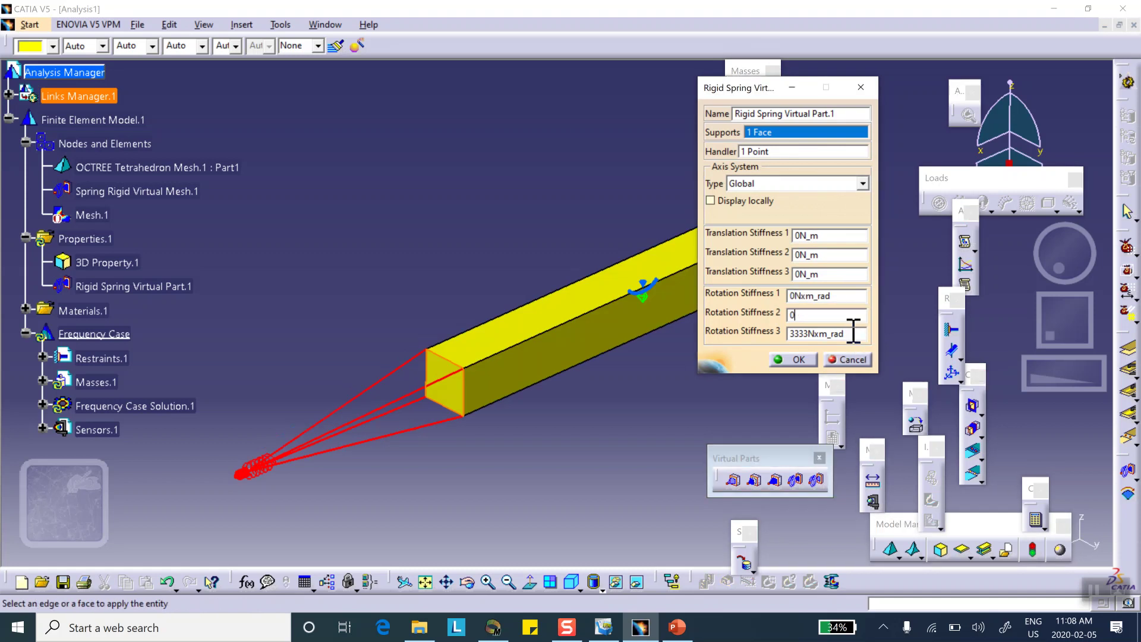
double_click(854, 333)
text(0)
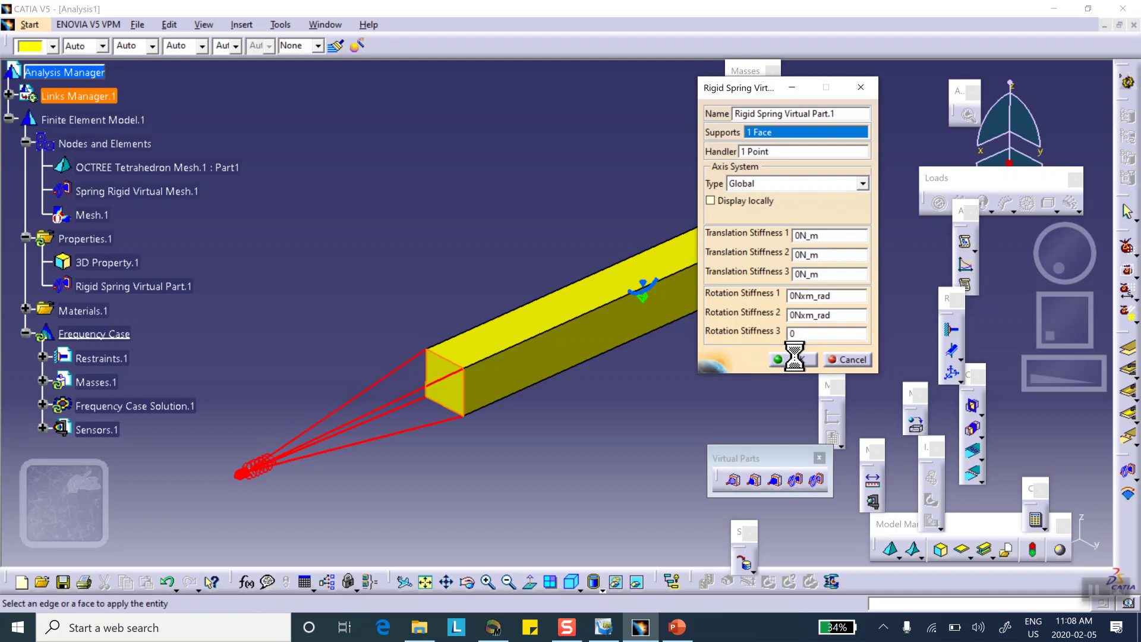
click(797, 360)
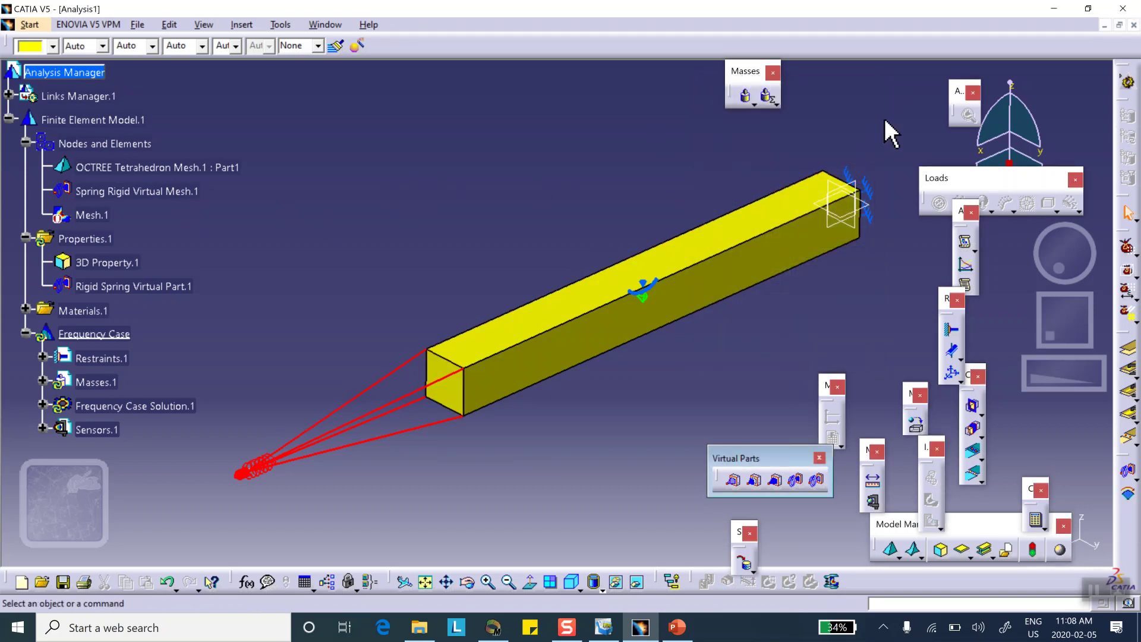
Step: Recompute Frequency Case Solution.1 with the zero-stiffness spring and display the new deformed mesh
click(1036, 520)
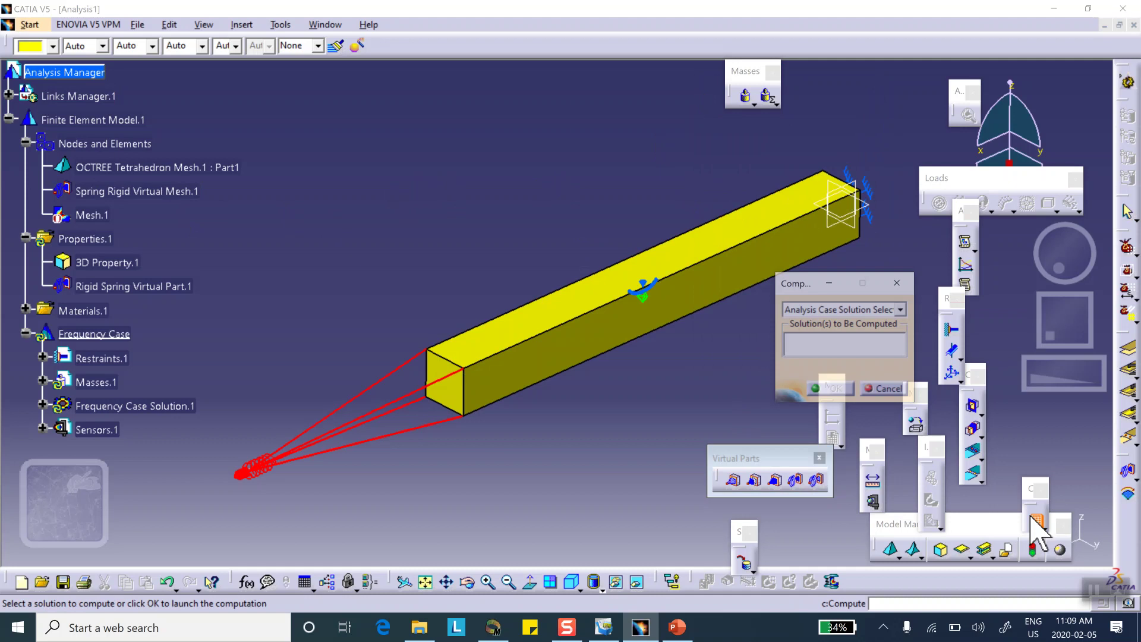
click(181, 406)
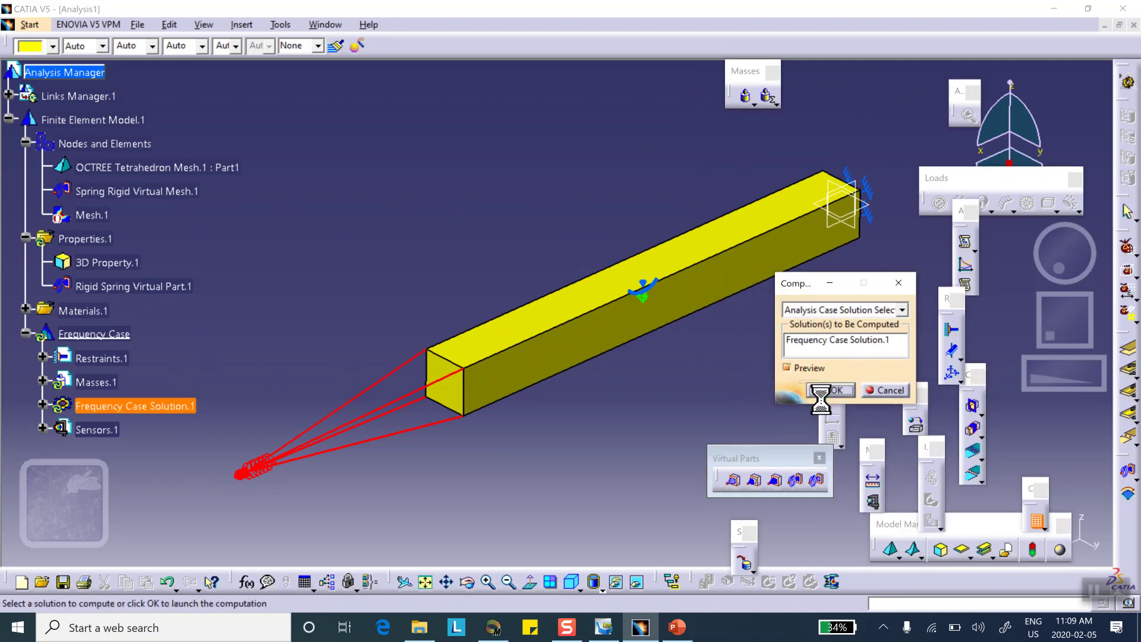
click(838, 393)
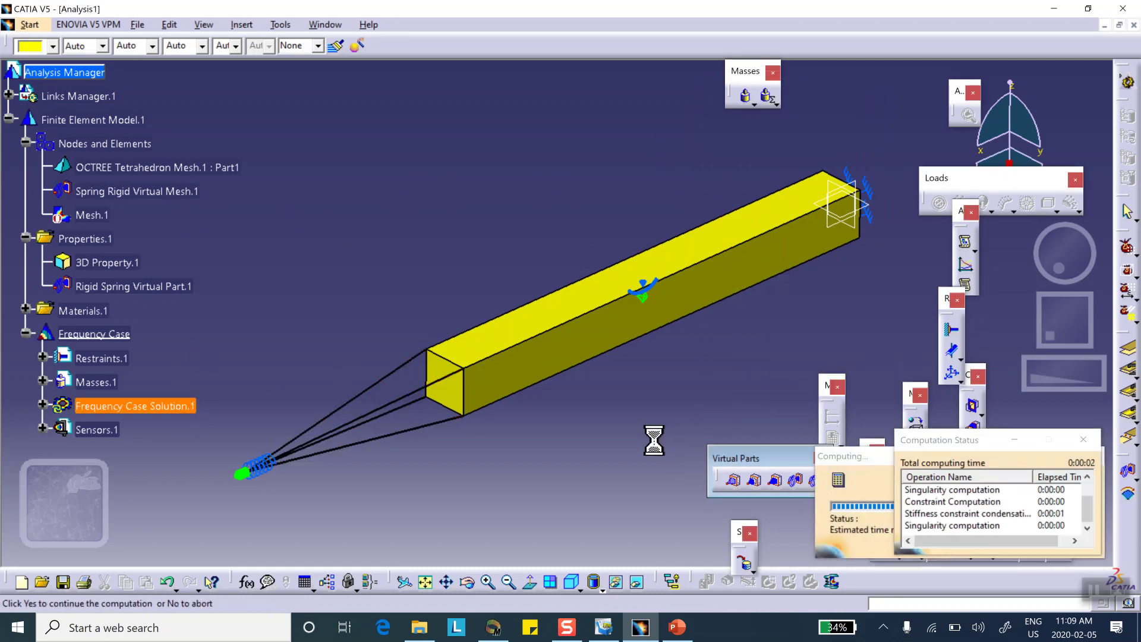
click(811, 349)
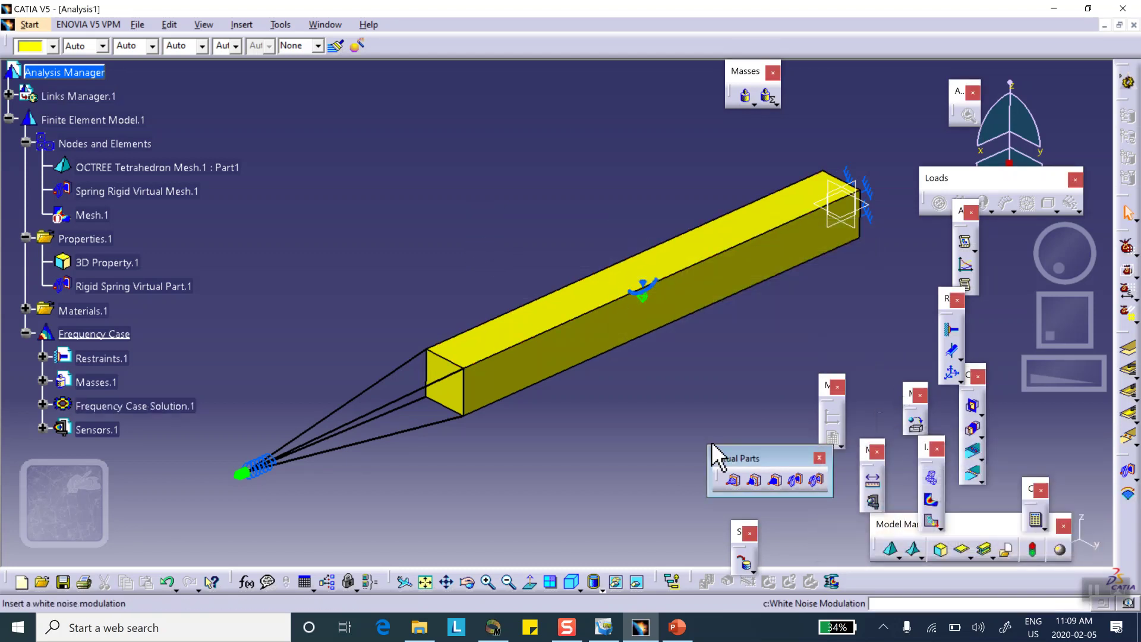
click(933, 476)
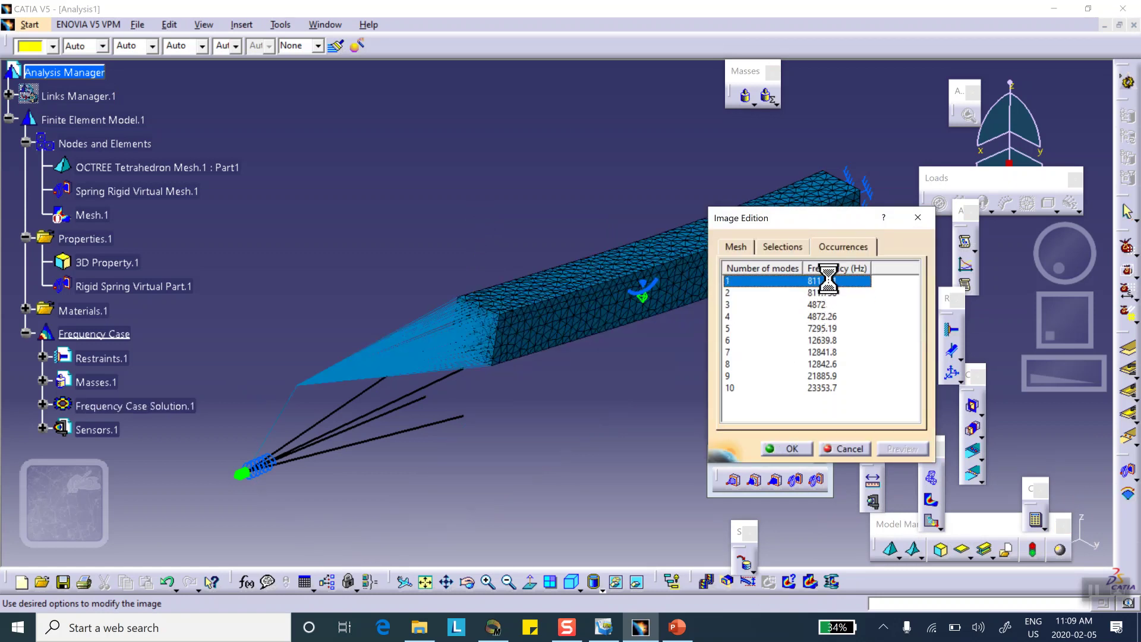
Step: Preview modes 1 and 2 (811.701 and 811.738 Hz) alternately, then close the frequency list
click(830, 292)
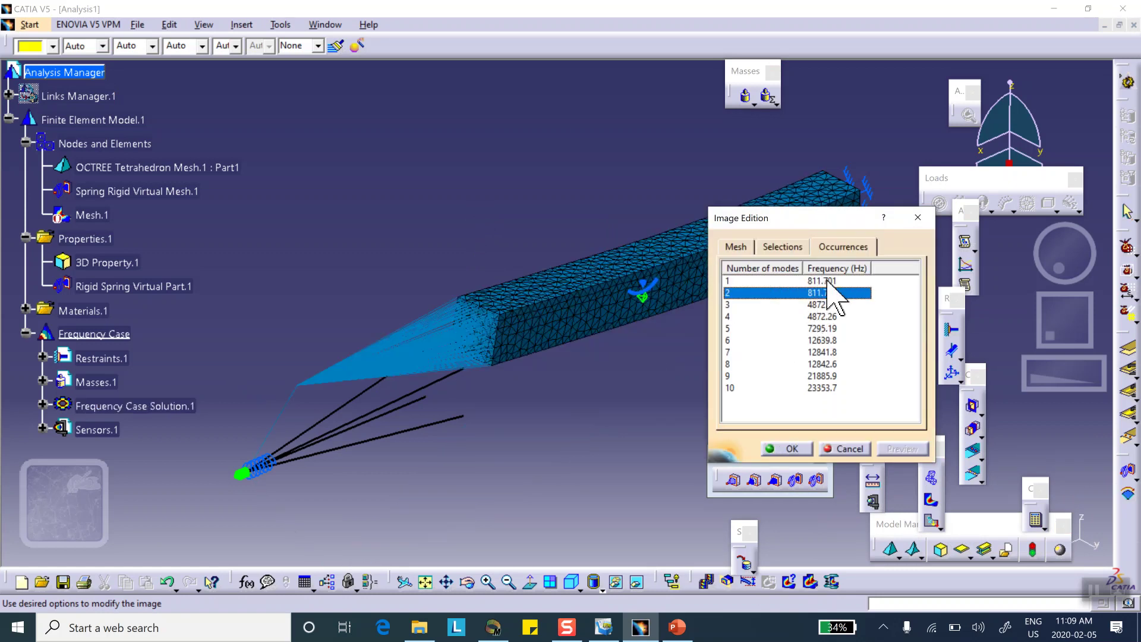
click(828, 281)
click(830, 291)
click(828, 280)
click(831, 292)
click(829, 281)
click(829, 293)
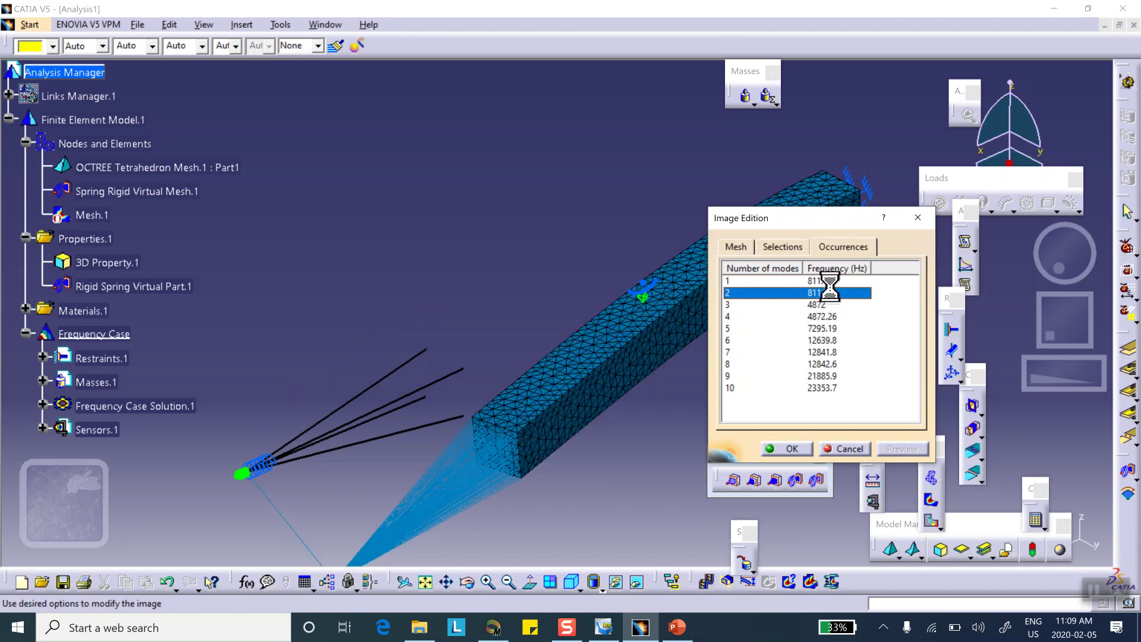
click(829, 282)
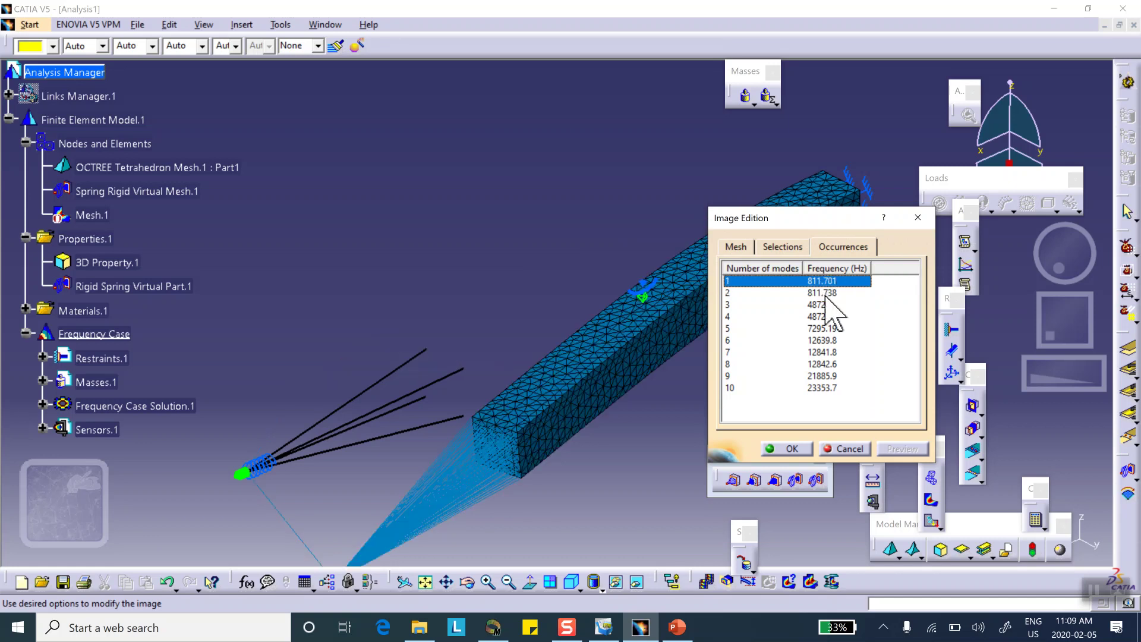
click(826, 292)
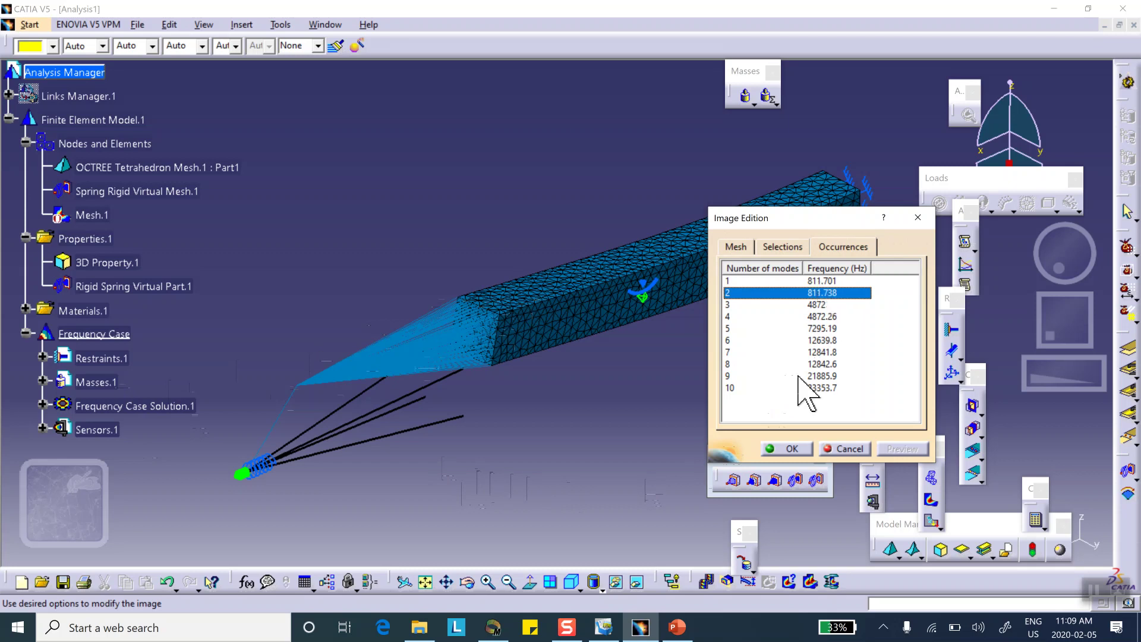
click(796, 449)
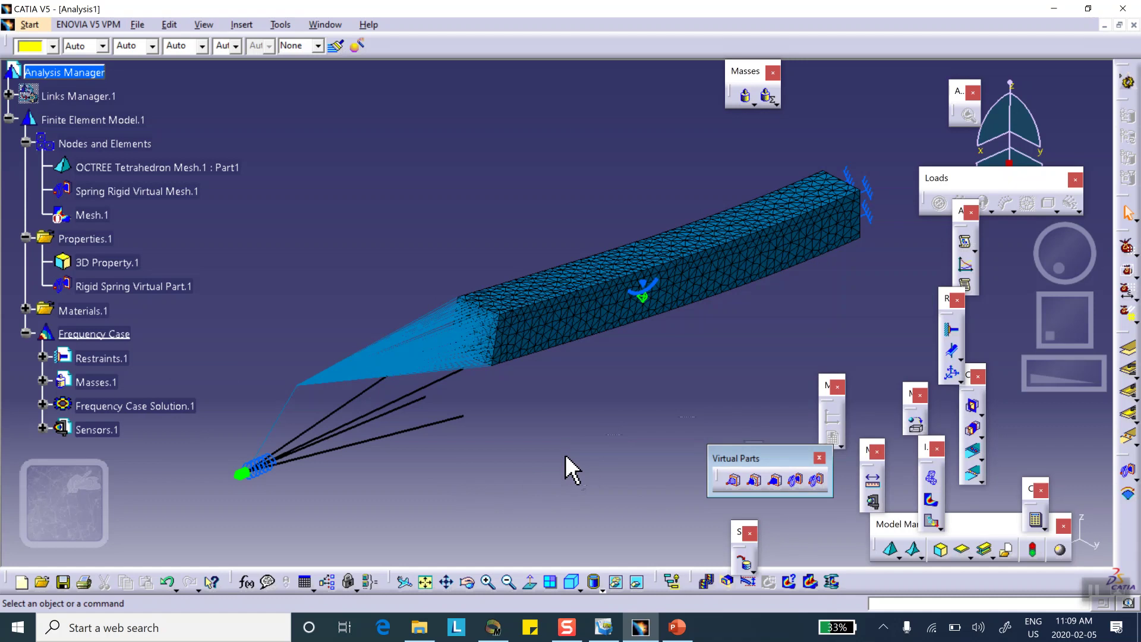
mouse_move(1096, 597)
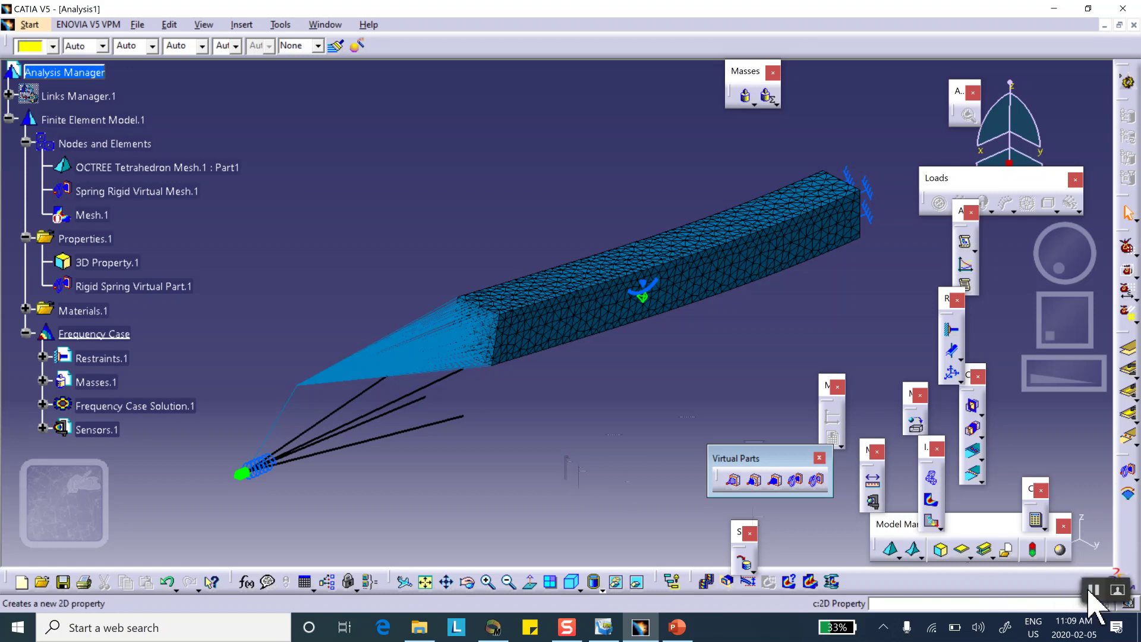